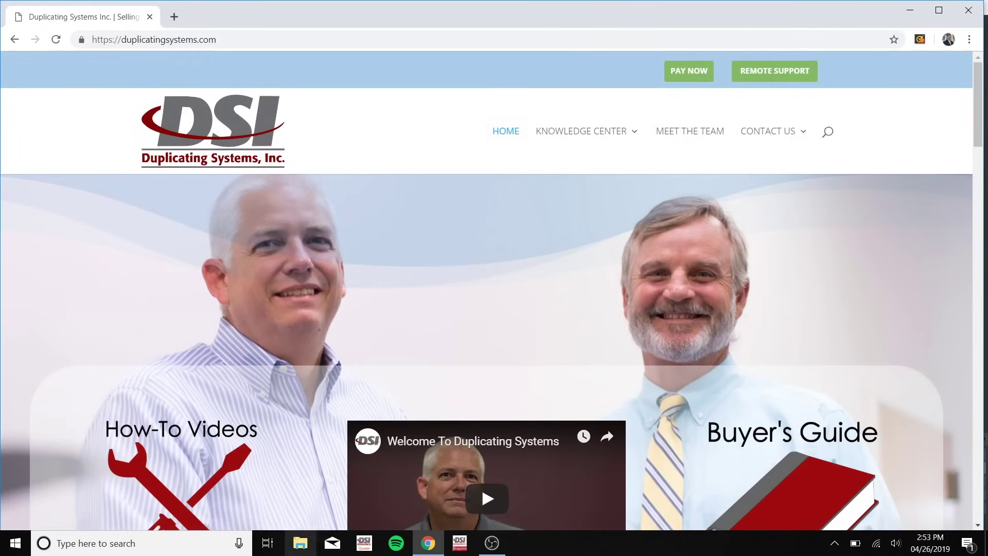
Make a new folder called SamScans03 on the Desktop
click(300, 543)
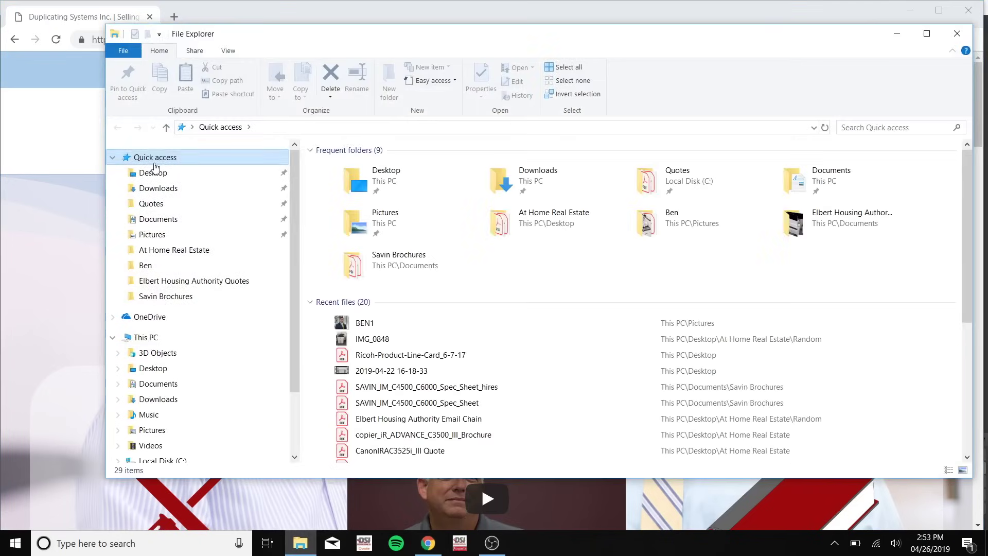
click(165, 179)
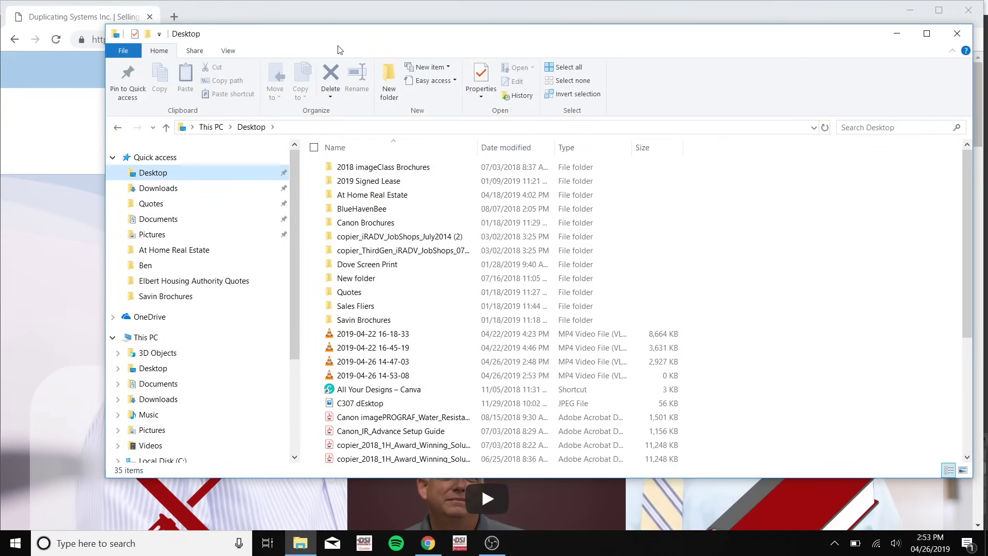
click(389, 82)
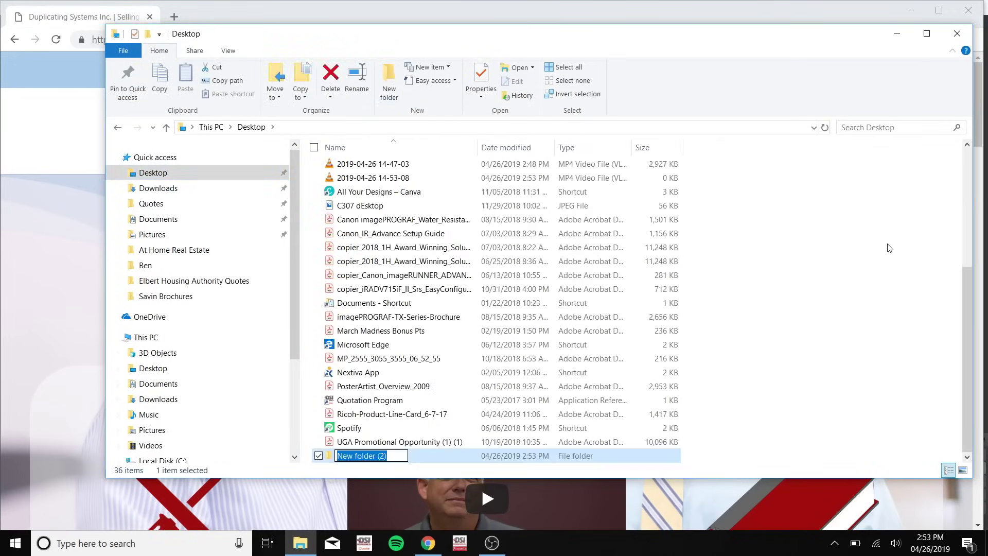
text(SamScan)
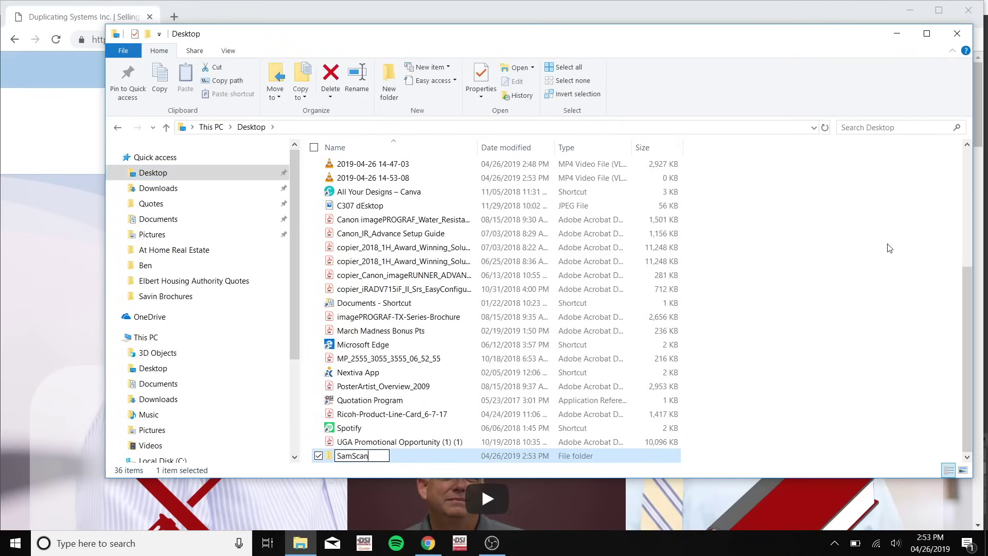
text(s03)
key(Return)
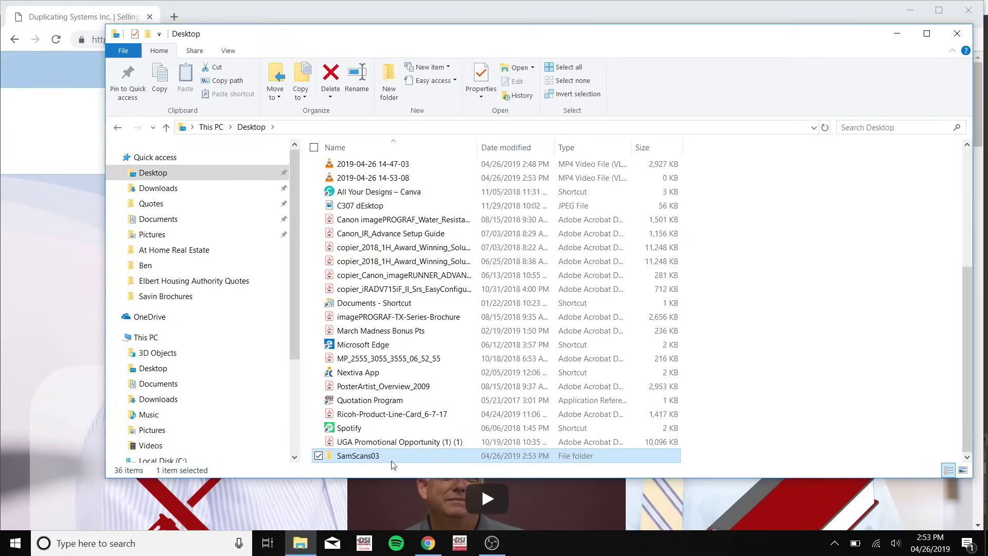
Share the SamScans03 folder with network users from its Properties Sharing tab
click(480, 81)
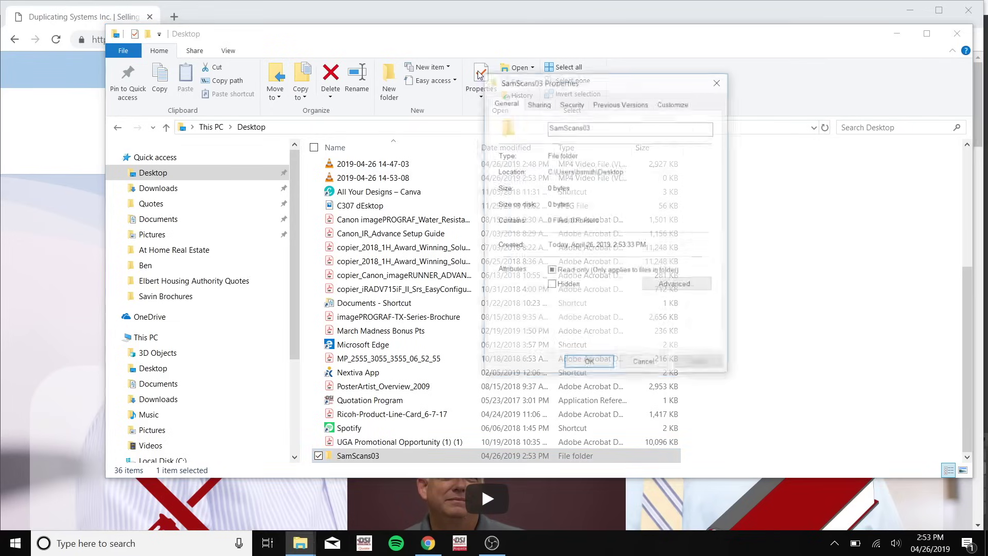
click(538, 102)
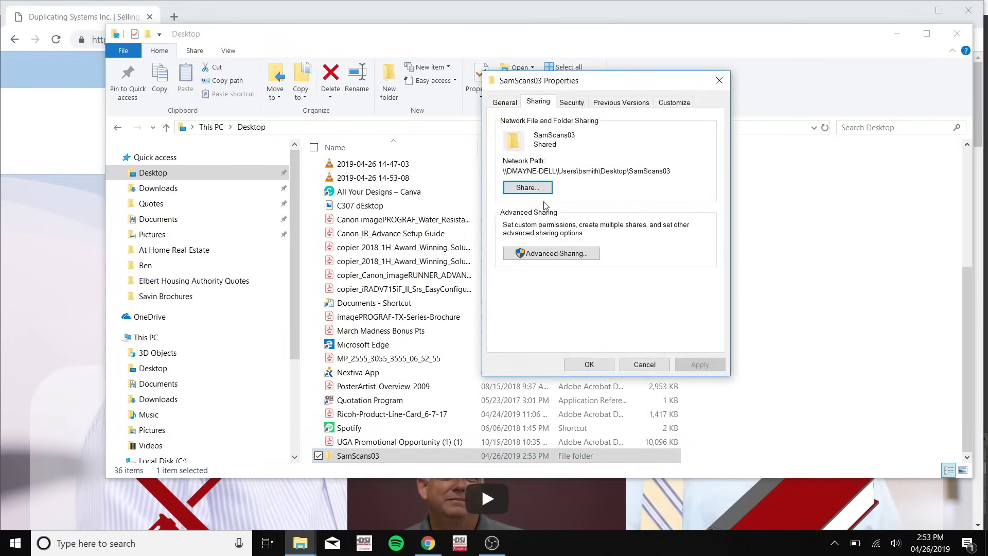
click(527, 187)
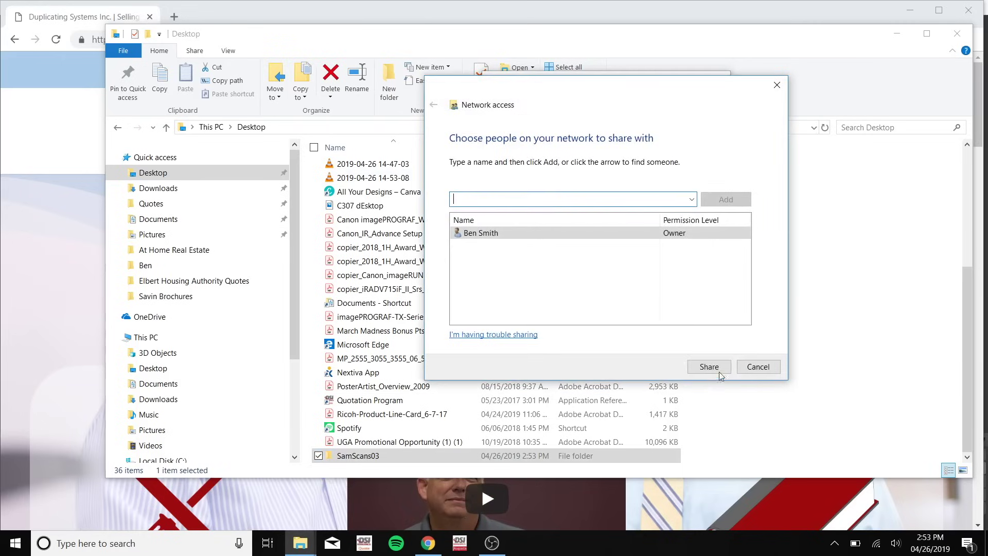
click(714, 366)
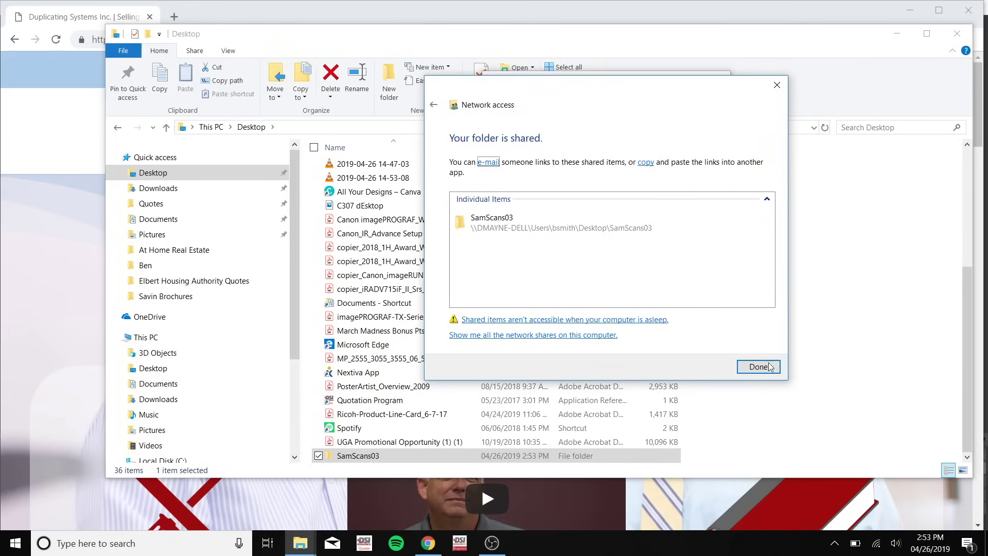
click(768, 370)
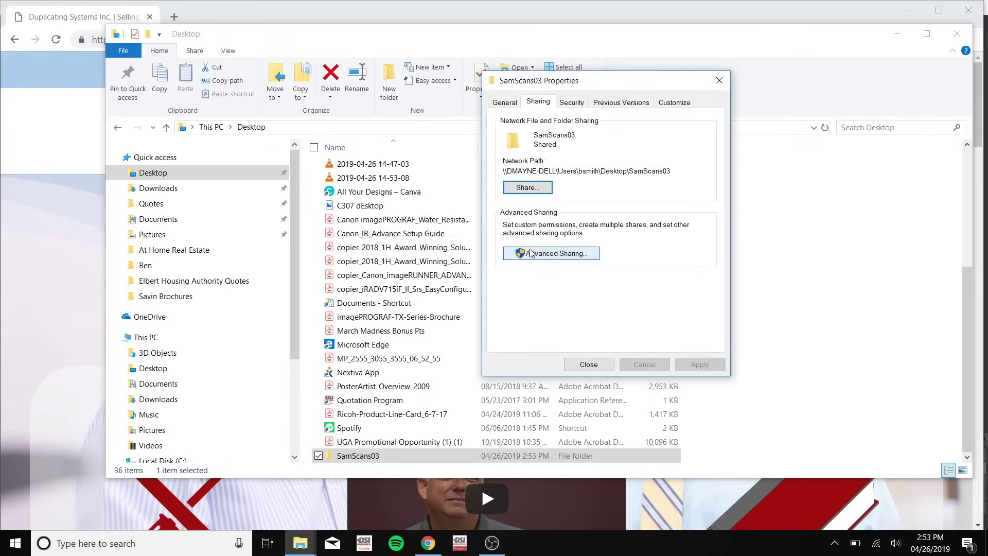
Enable 'Share this folder' in Advanced Sharing and begin adding a user to its permissions
click(545, 253)
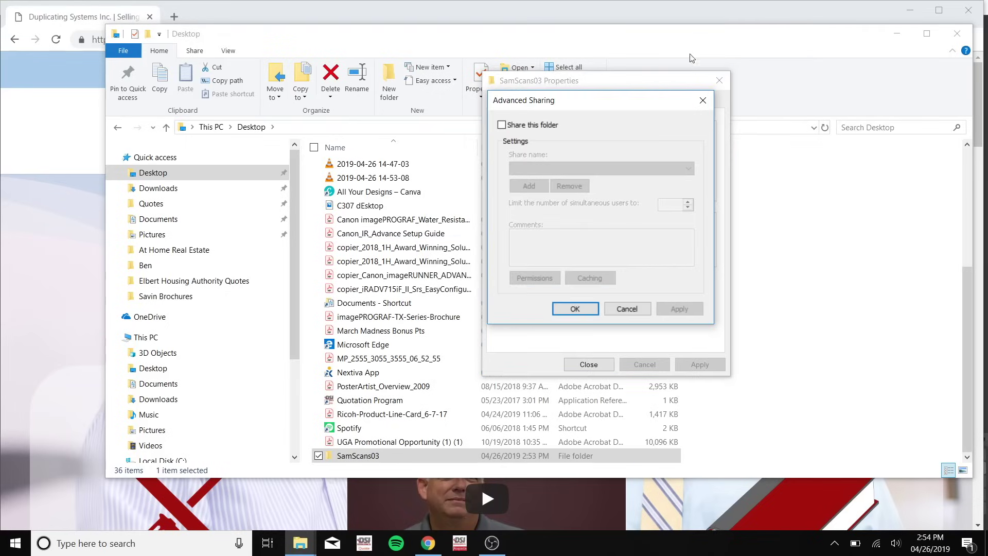
click(526, 126)
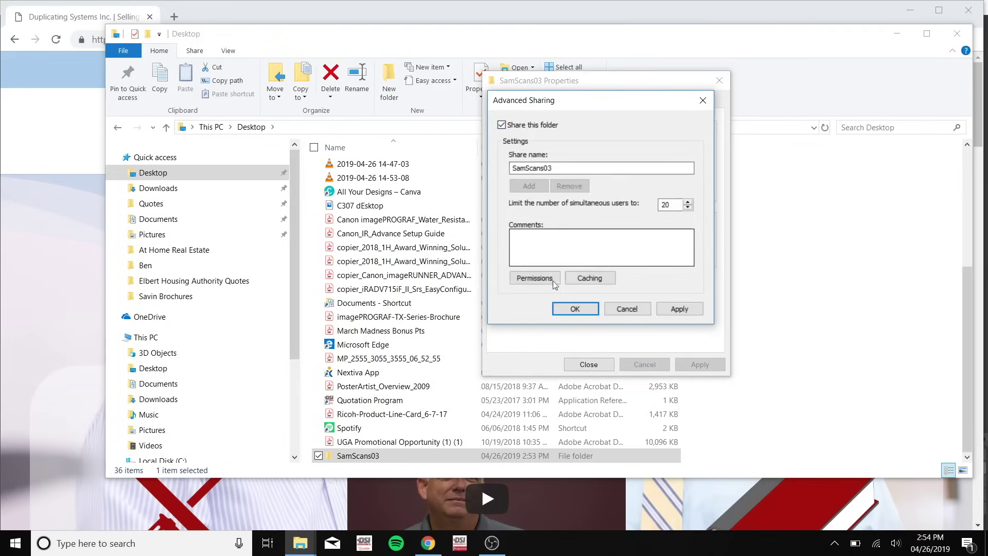
click(545, 280)
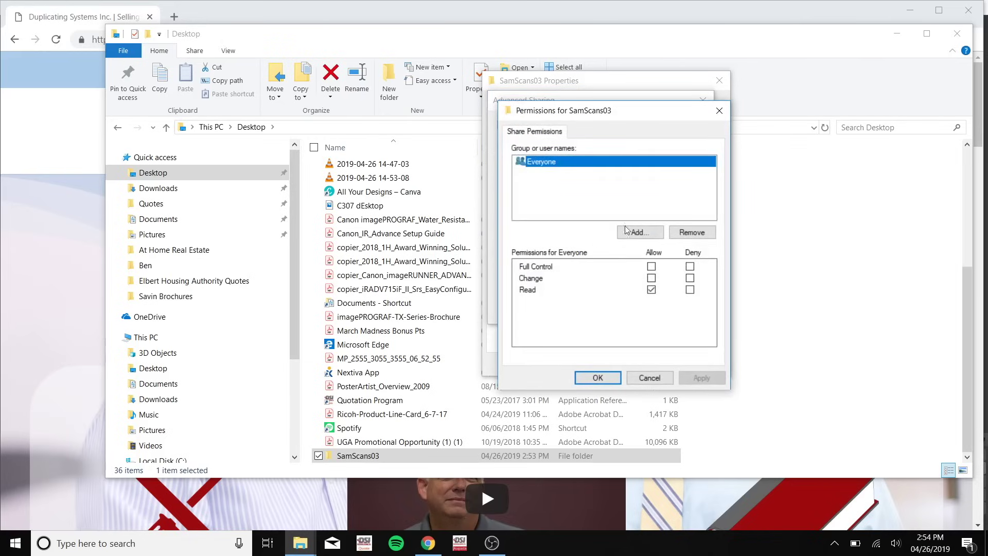
click(636, 232)
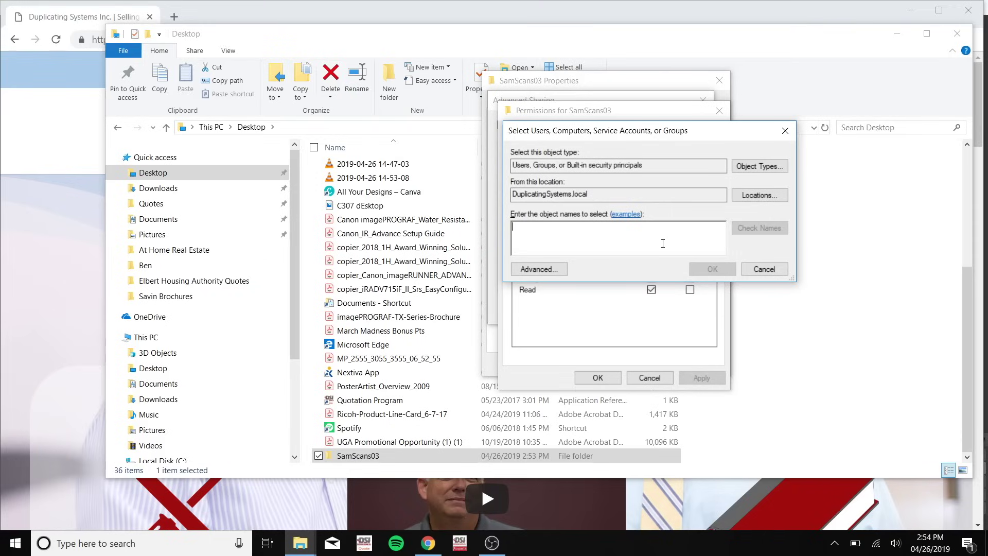
Open Settings at Accounts › Your info to see the signed-in user's account name
click(14, 544)
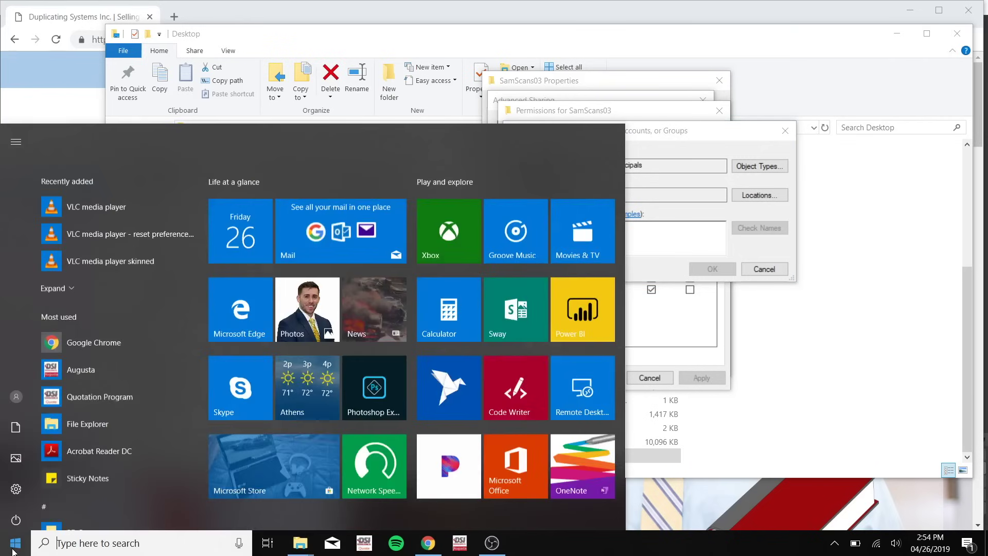
click(15, 393)
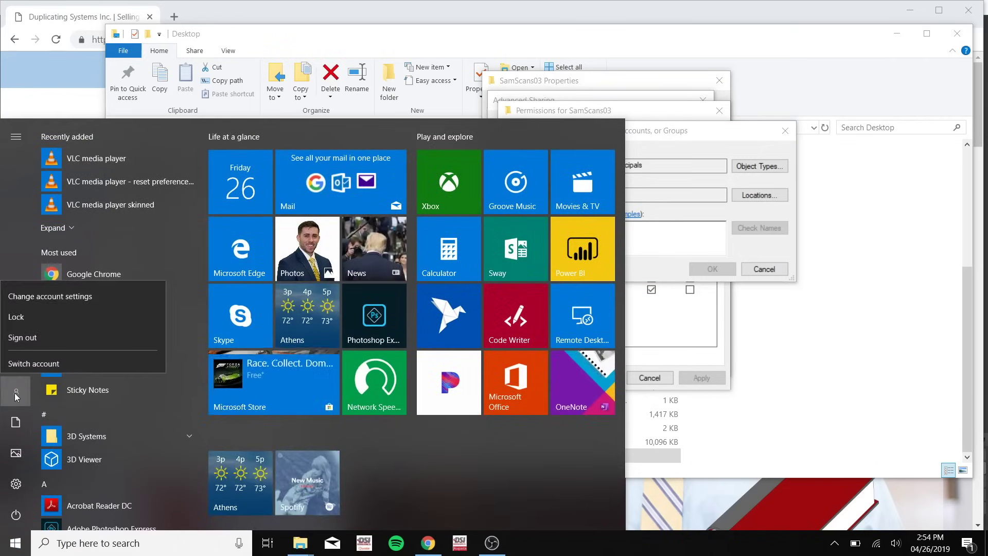
click(56, 289)
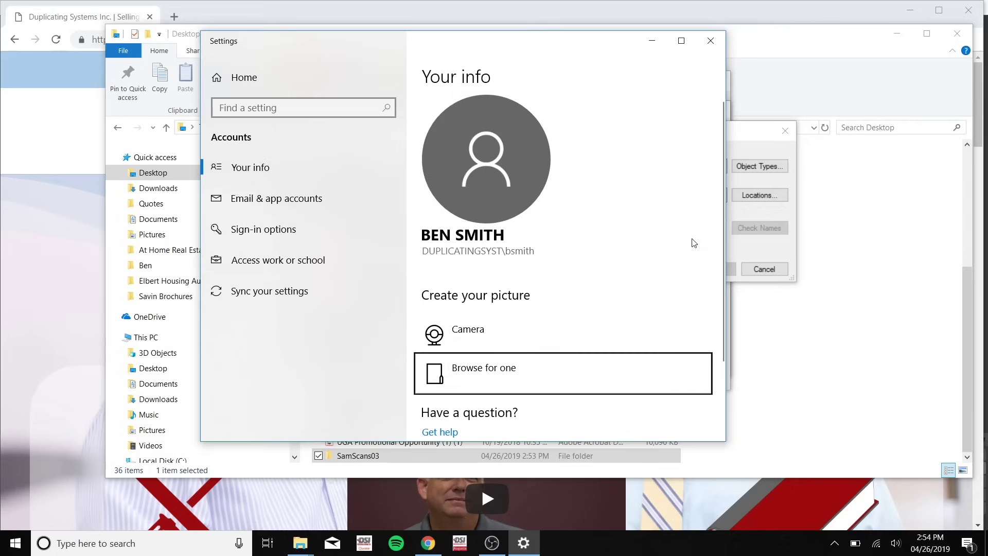
Enter the signed-in user's account name, verify it, and add it to the share permissions
click(742, 246)
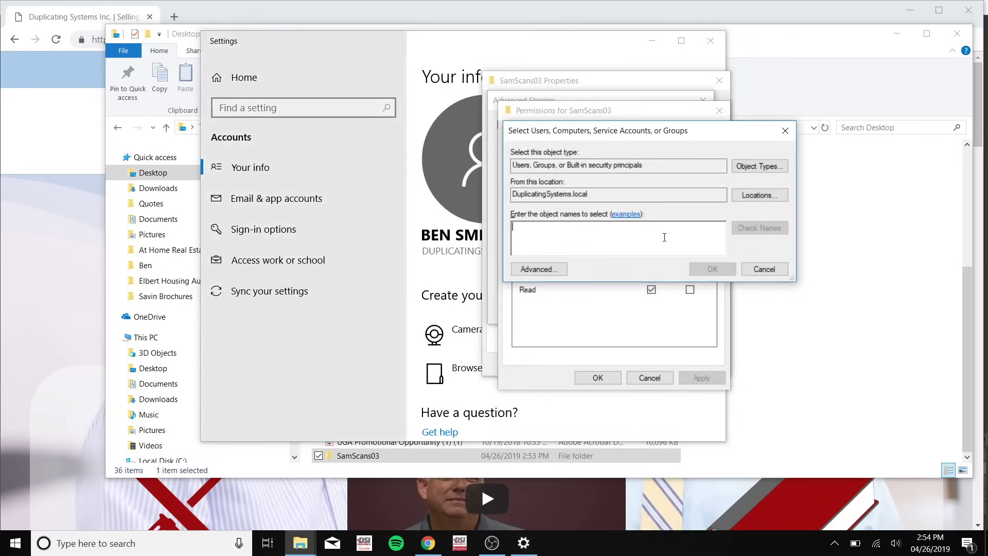
text(bmi)
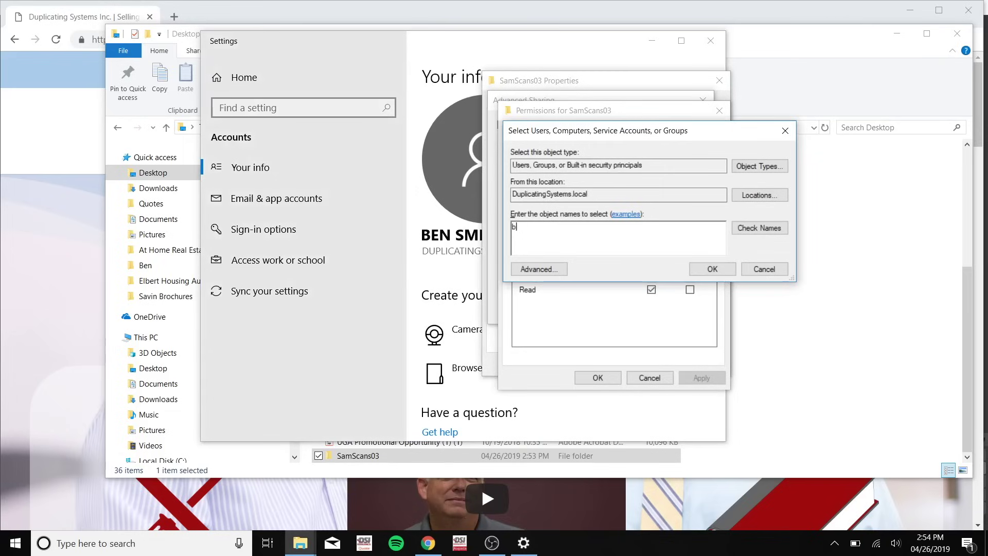
click(766, 230)
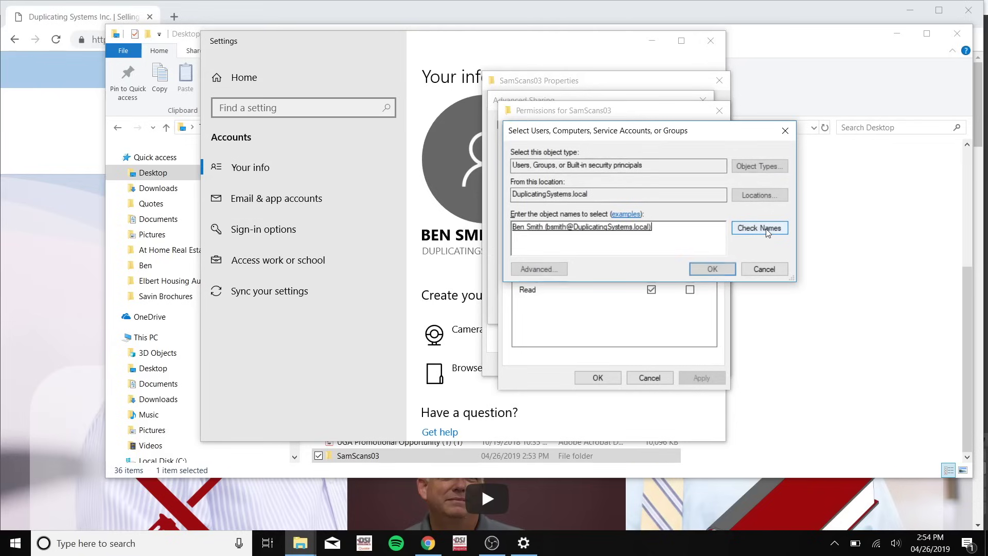
click(703, 270)
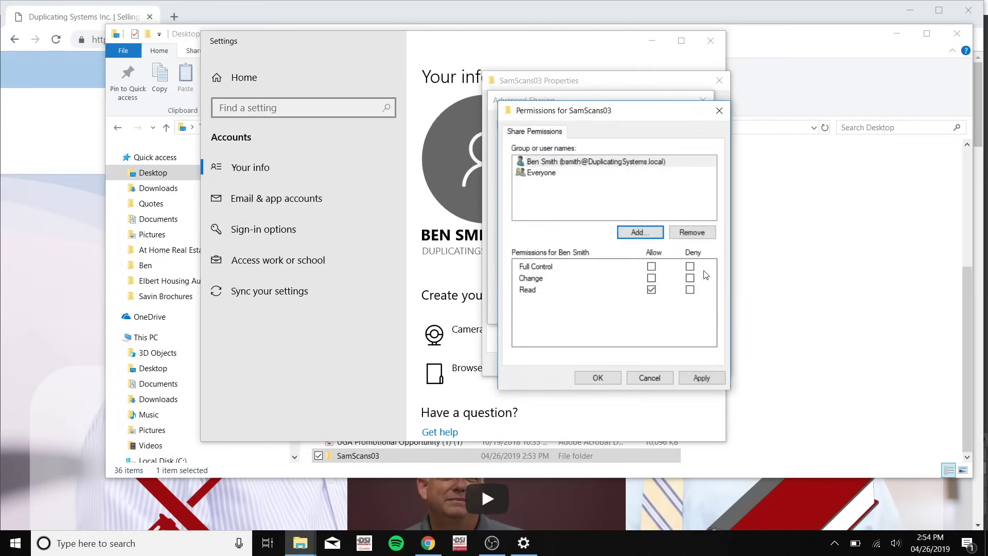
Remove Everyone and give the signed-in user Full Control on the SamScans03 share
click(555, 176)
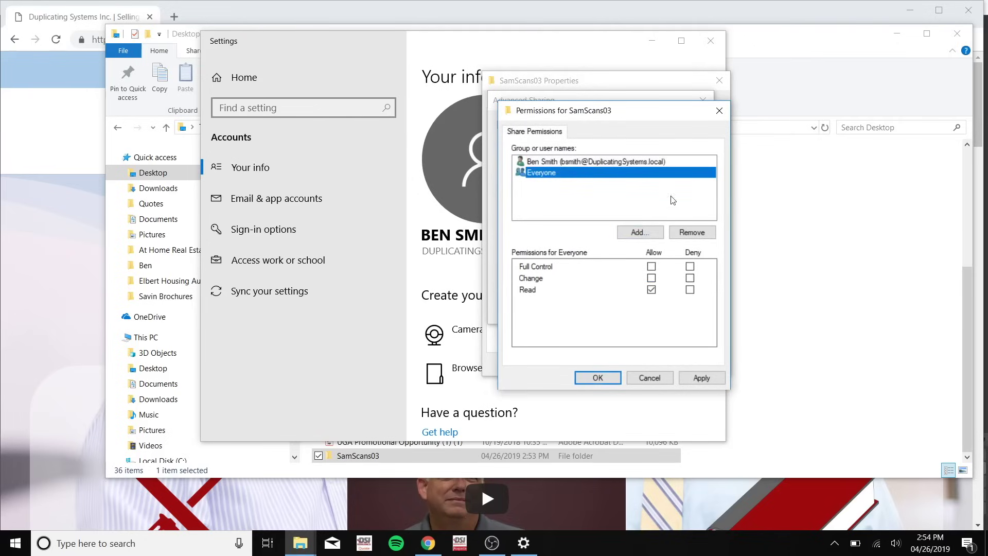
click(704, 236)
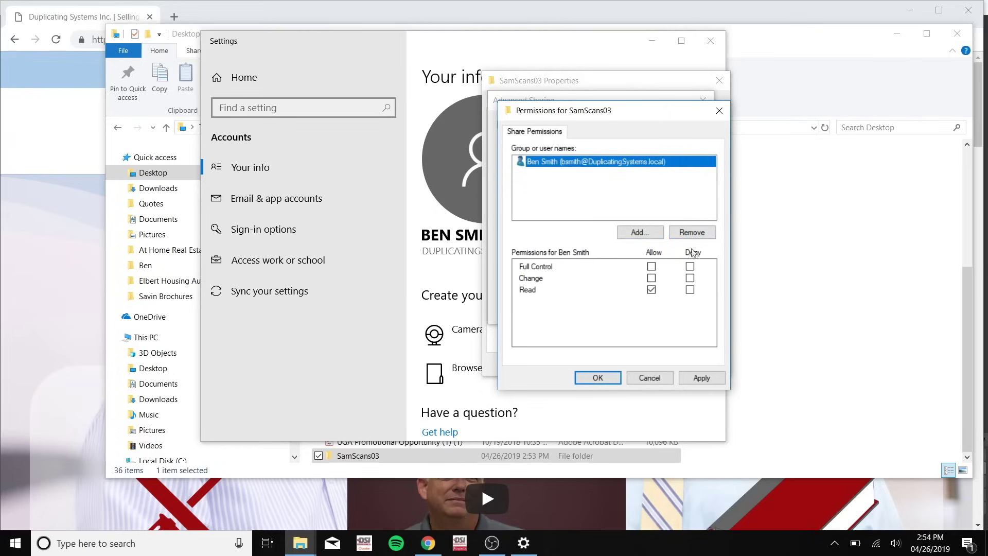
click(651, 266)
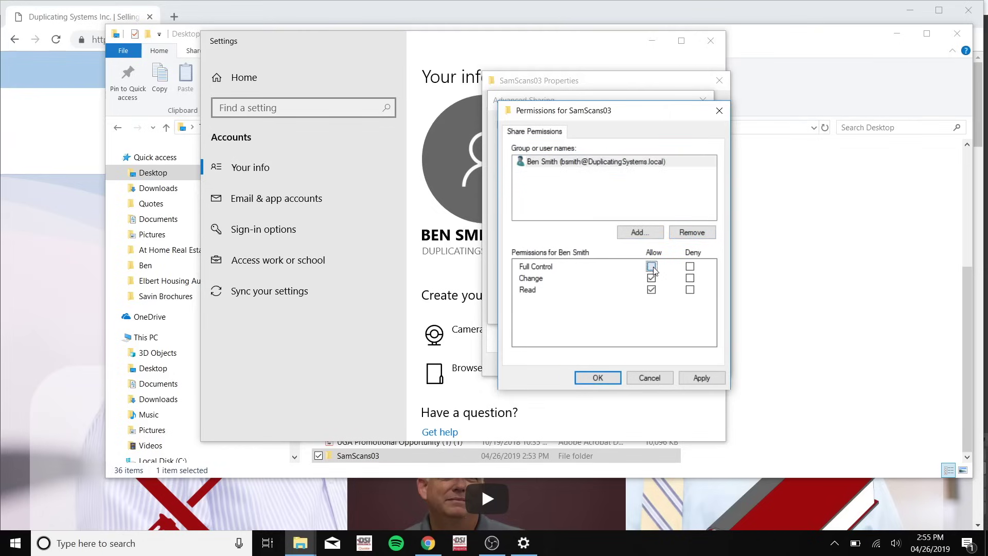
click(700, 378)
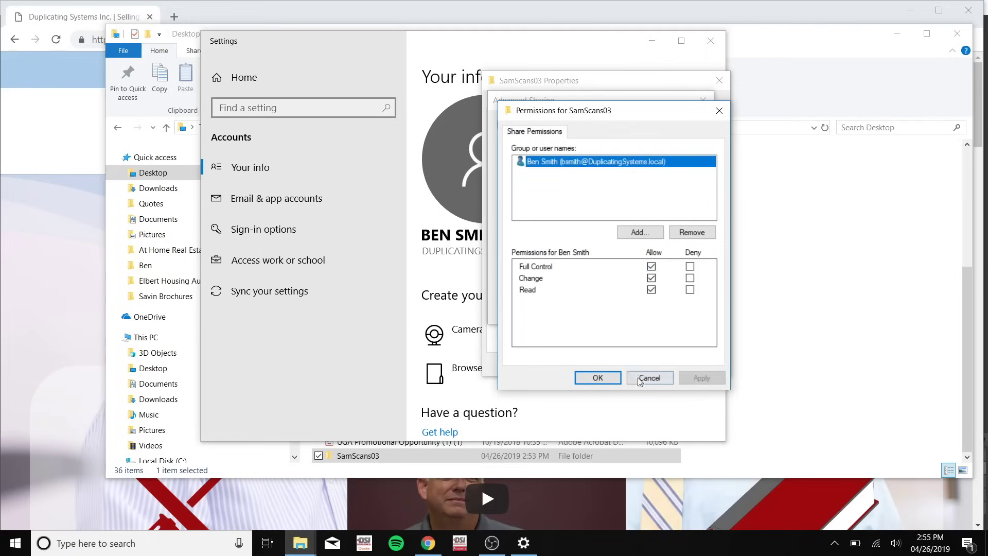
click(597, 377)
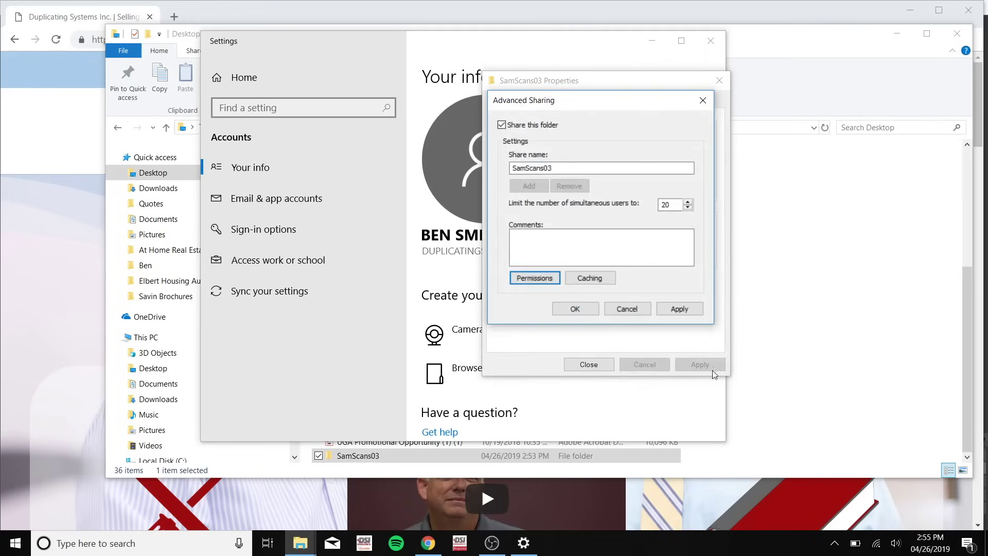
Apply the Advanced Sharing settings and close the folder properties
click(689, 309)
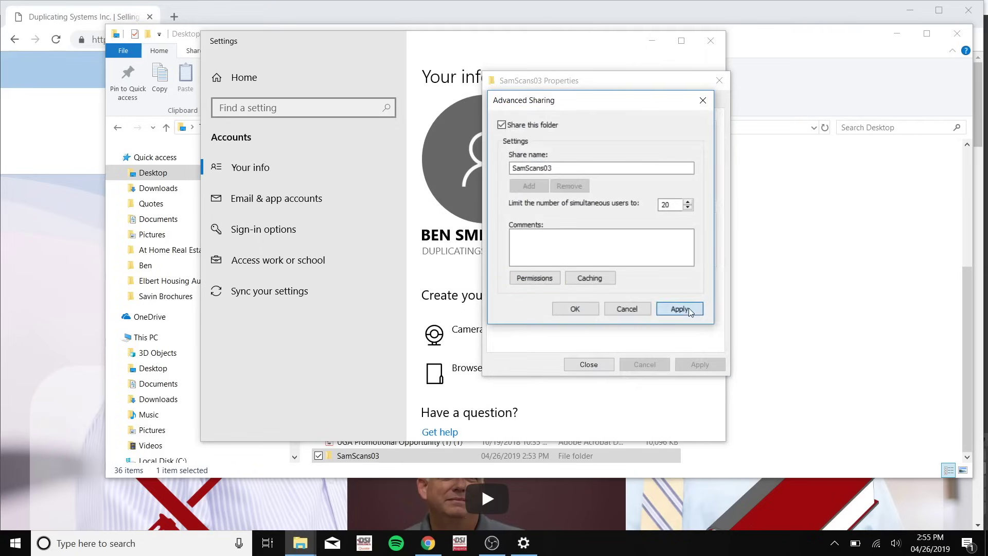
click(575, 309)
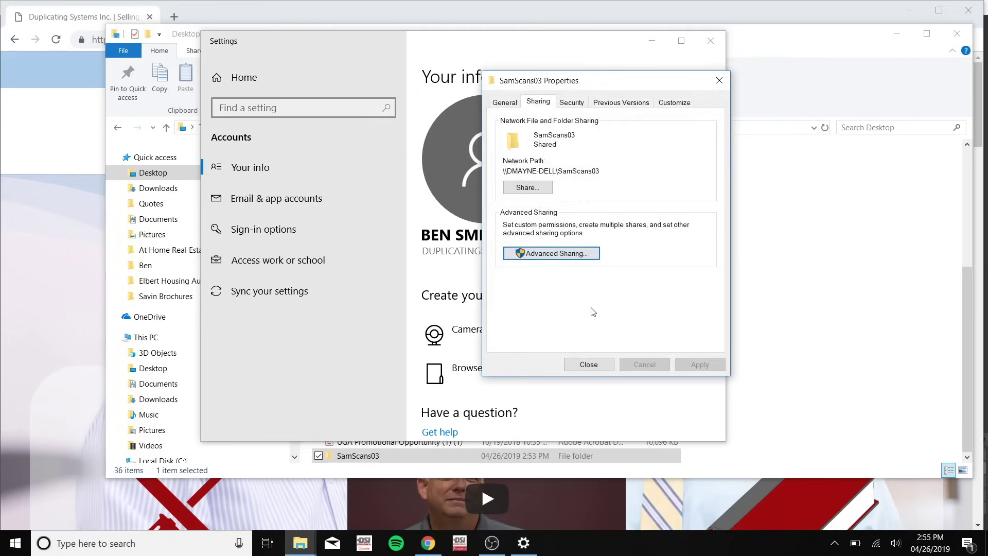
click(588, 364)
In Chrome, go to 192.168.1.105 to load the Canon iR-ADV C3530 Remote UI login
click(154, 7)
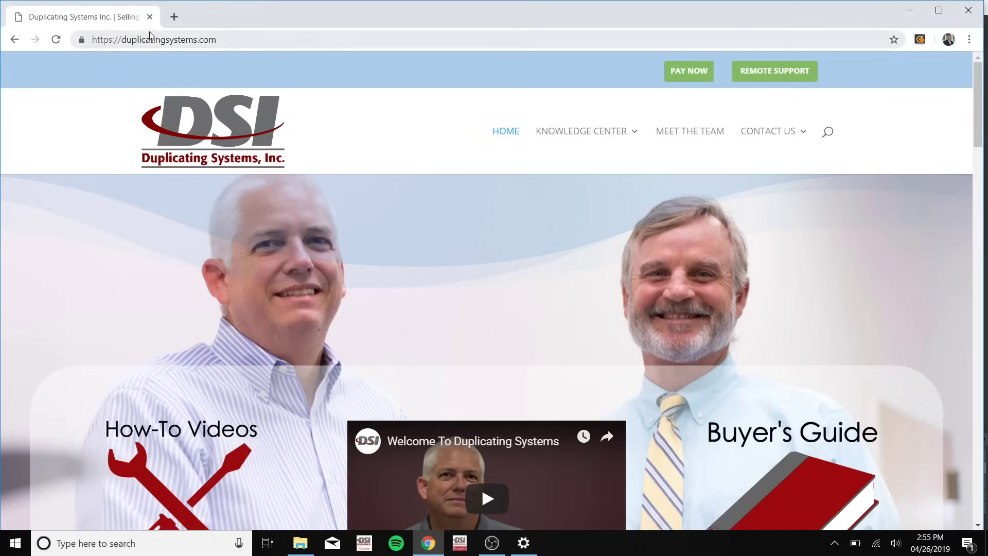
click(245, 39)
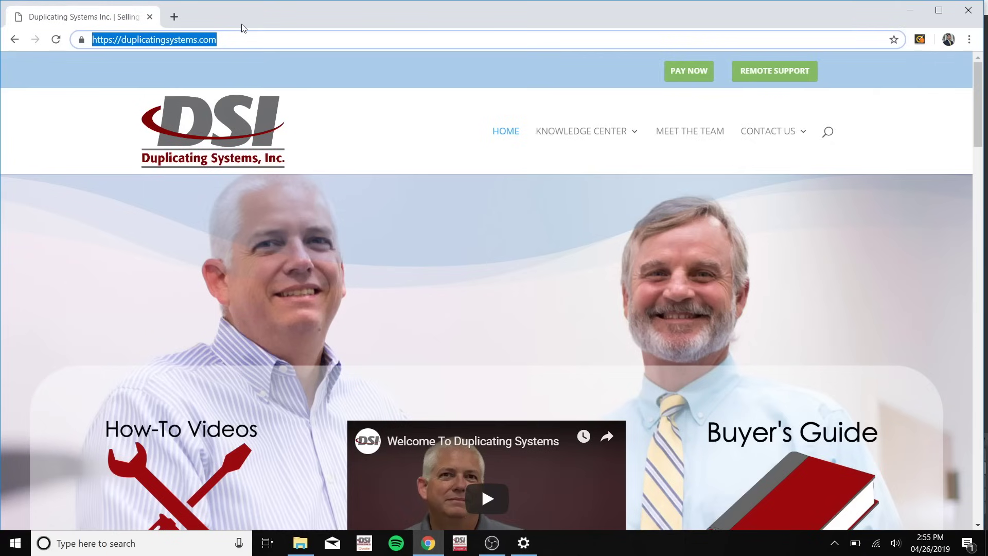
text(192.)
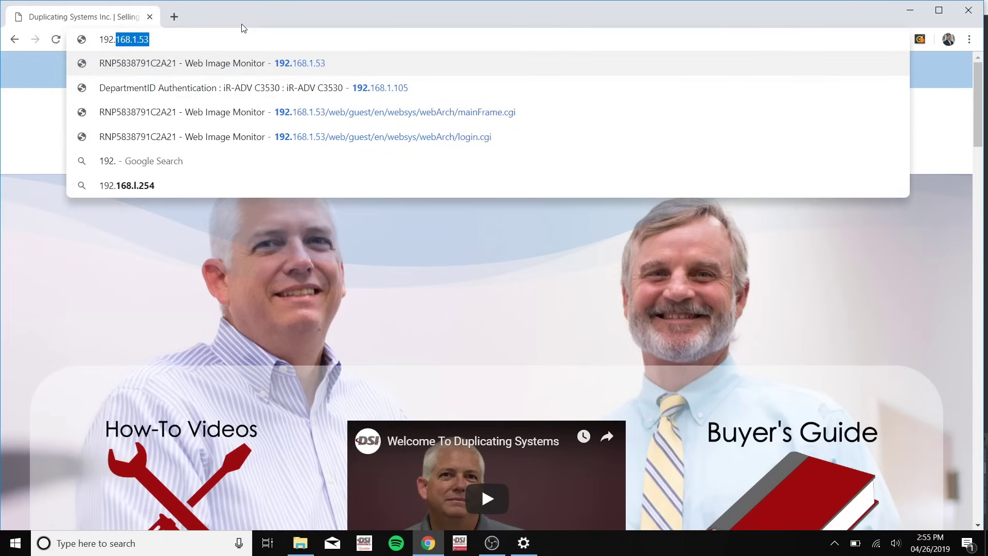
text(168)
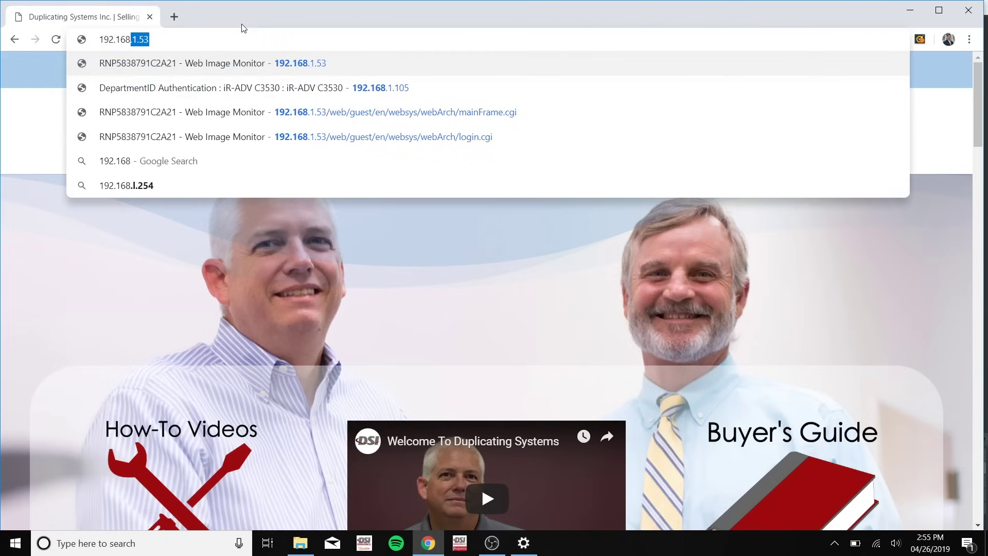
text(.1)
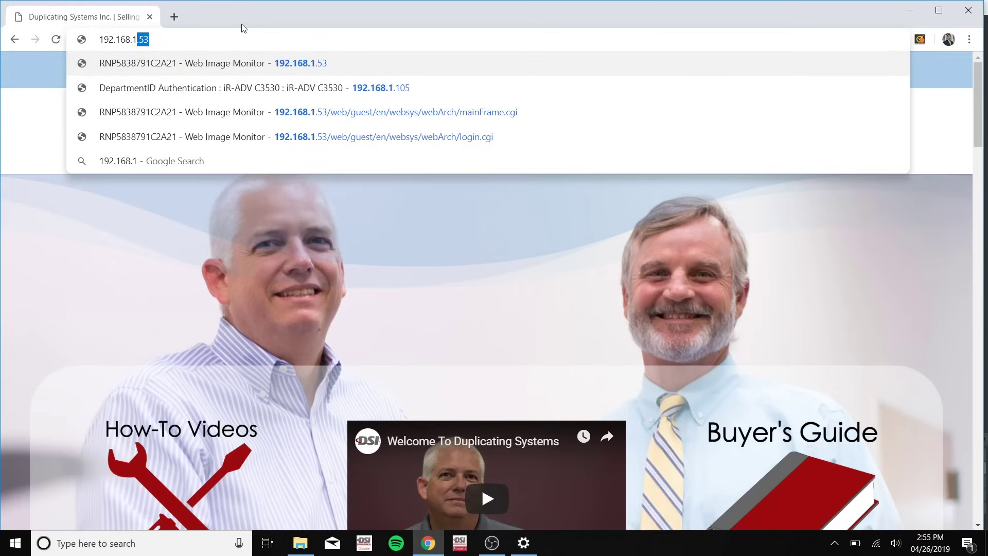
click(229, 87)
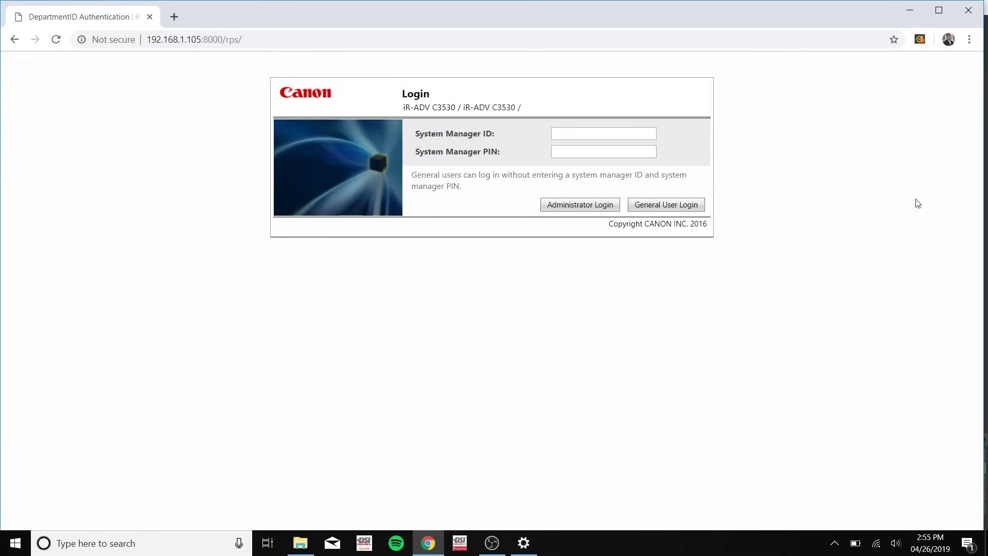
Log in as System Manager with the admin ID and PIN, then open Address List 01
click(606, 133)
key(Tab)
text(*******)
click(564, 203)
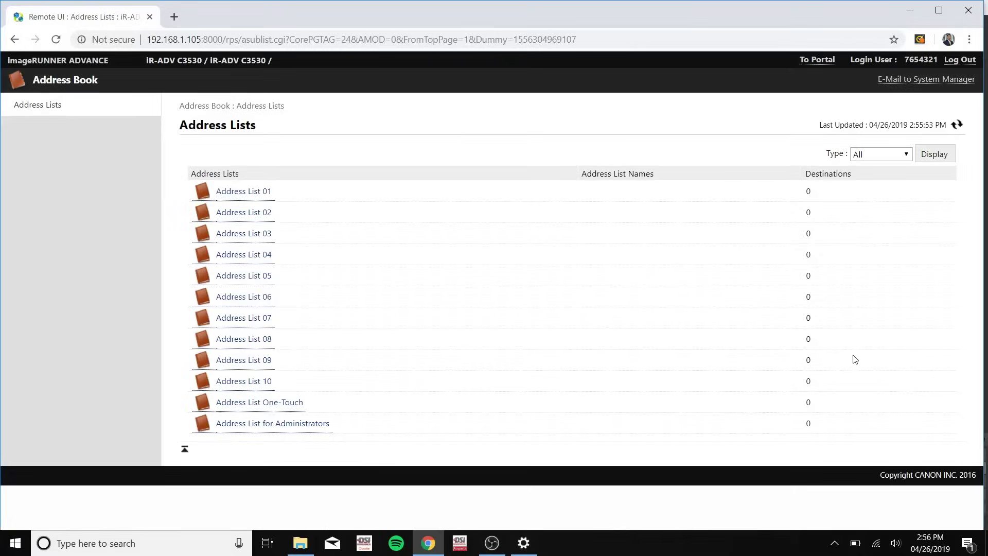
click(239, 194)
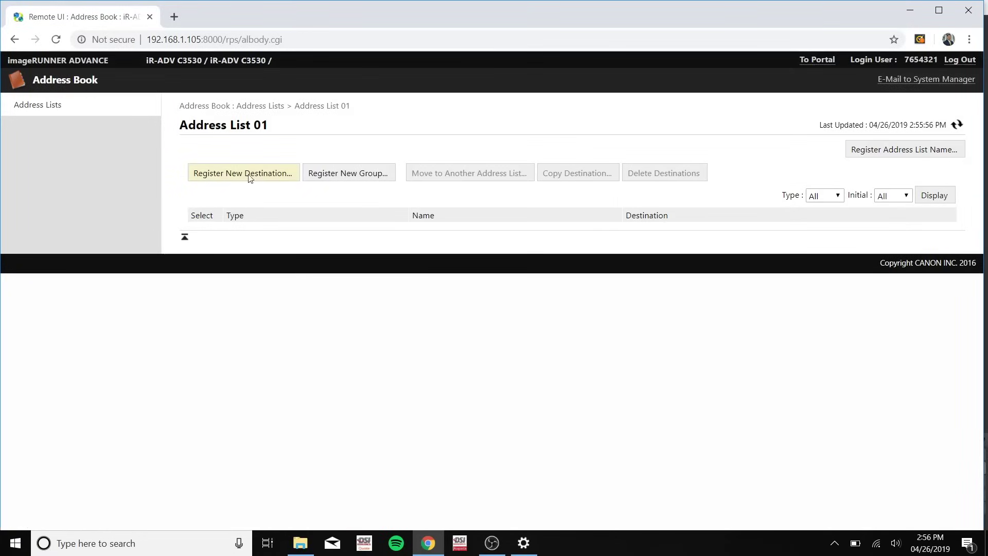
Register a new File-type destination named SamScans03 in Address List 01
click(249, 179)
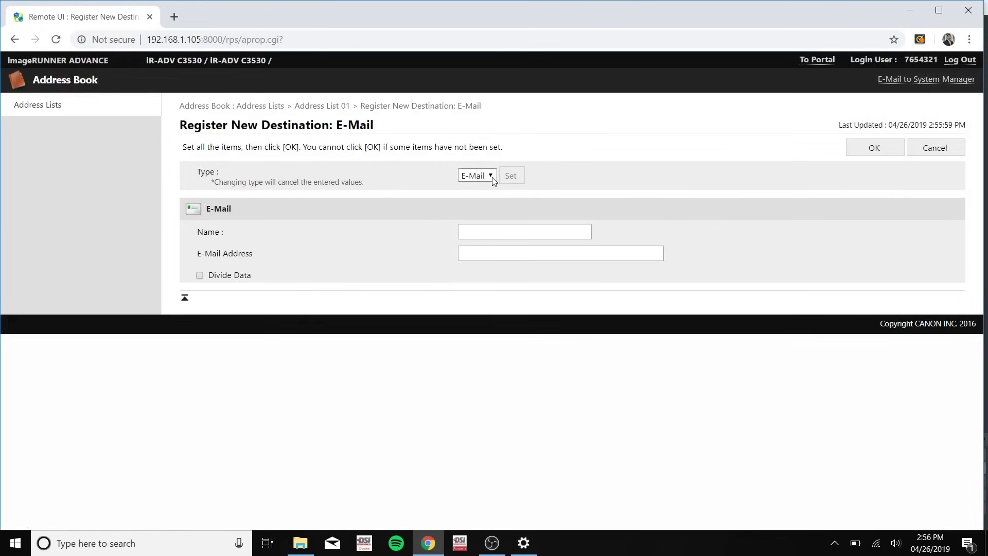
click(492, 177)
click(489, 236)
click(509, 177)
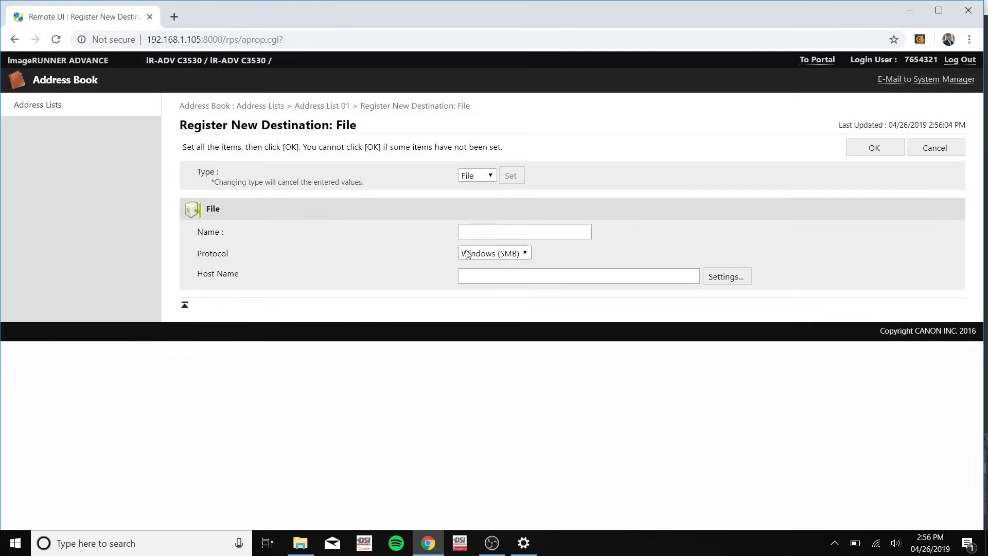
click(475, 231)
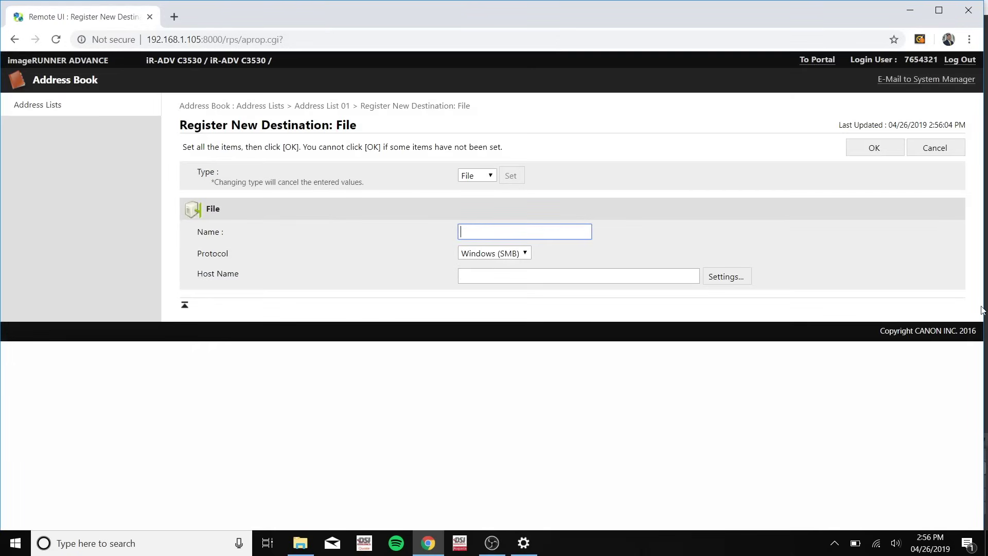
text(SamScans03)
click(511, 274)
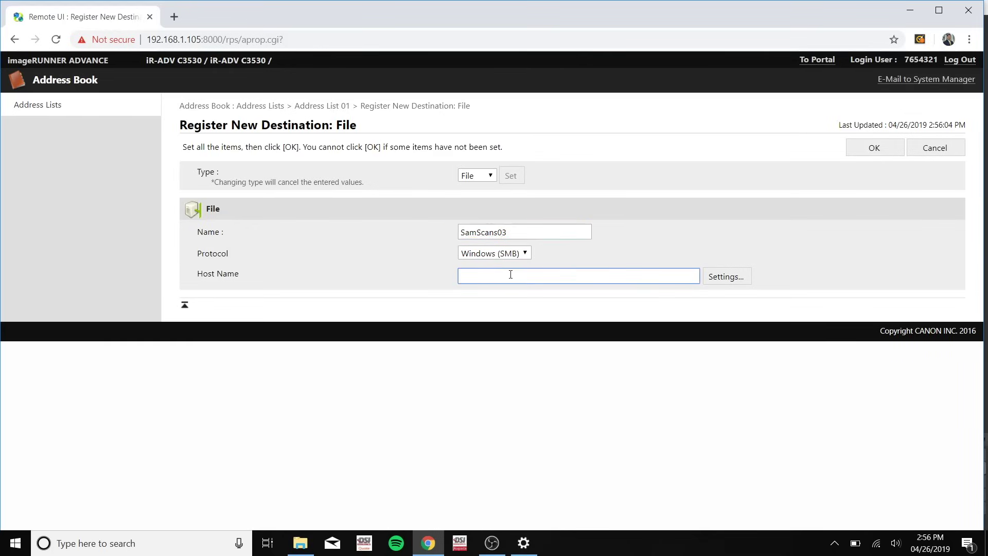
Open SamScans03's Sharing properties and select the computer name in its network path
click(304, 548)
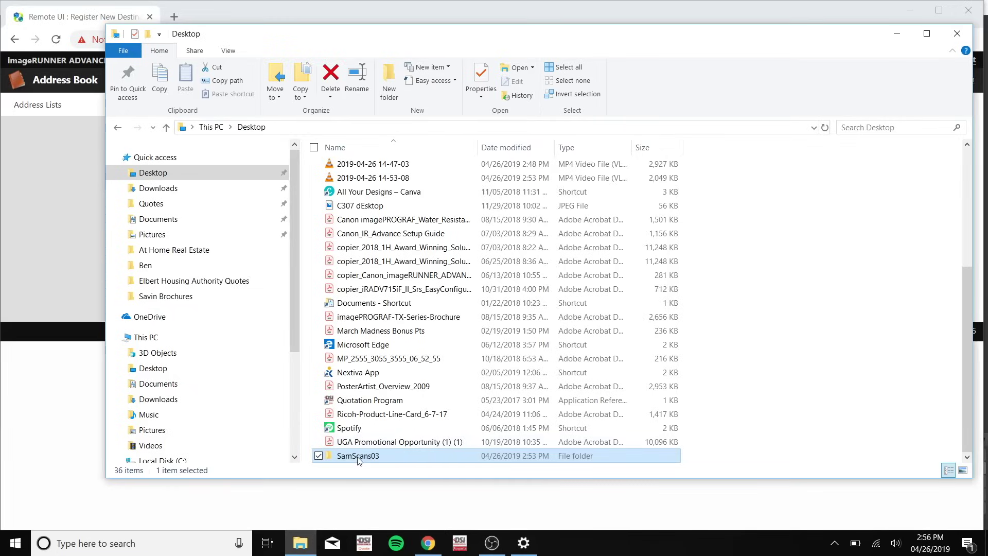
click(474, 77)
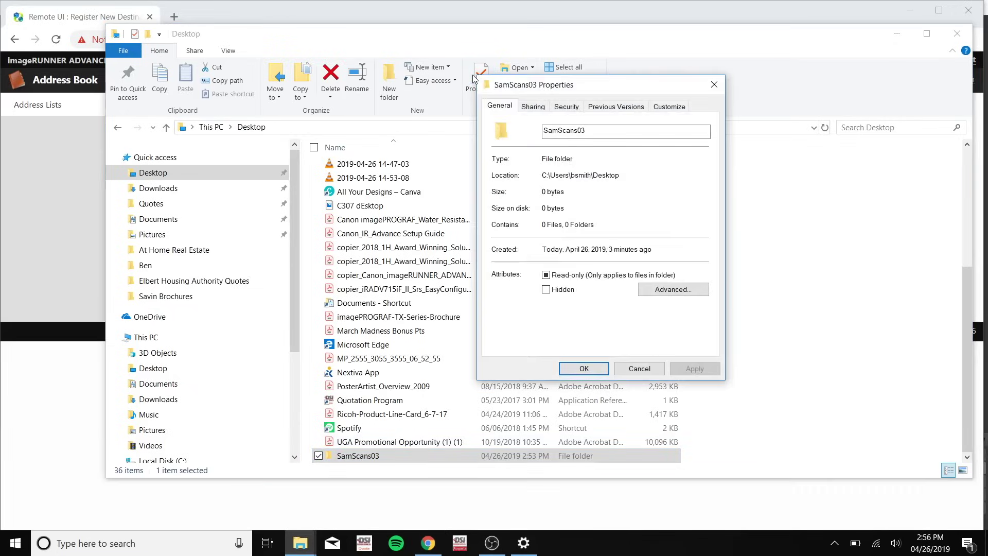
click(533, 106)
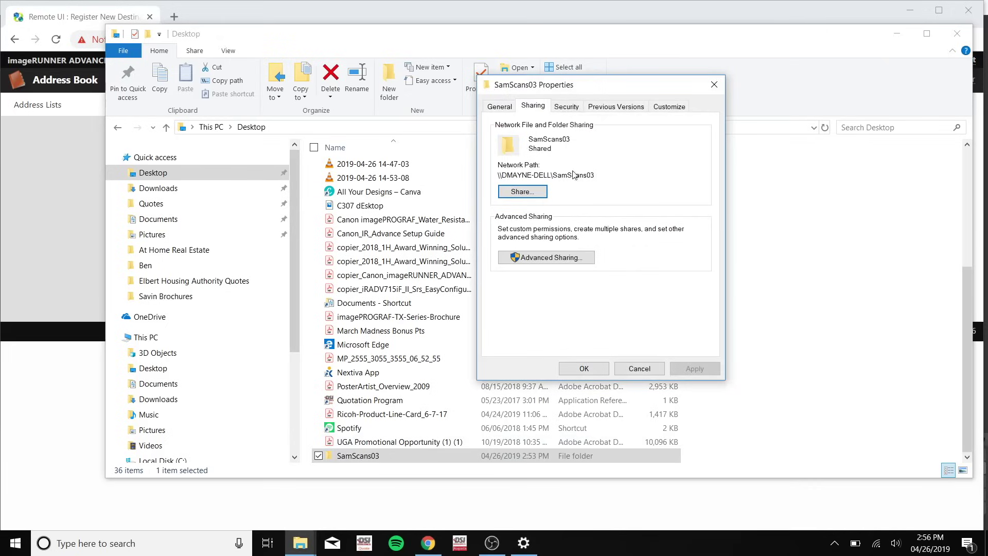
drag(551, 177, 502, 184)
key(ctrl+c)
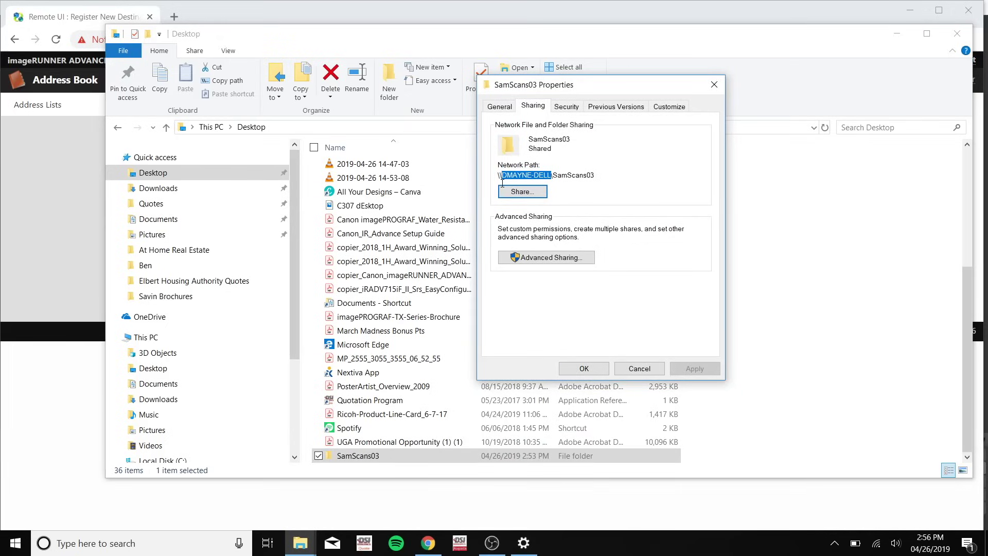
Paste the copied computer name into the destination's Host Name field
click(47, 268)
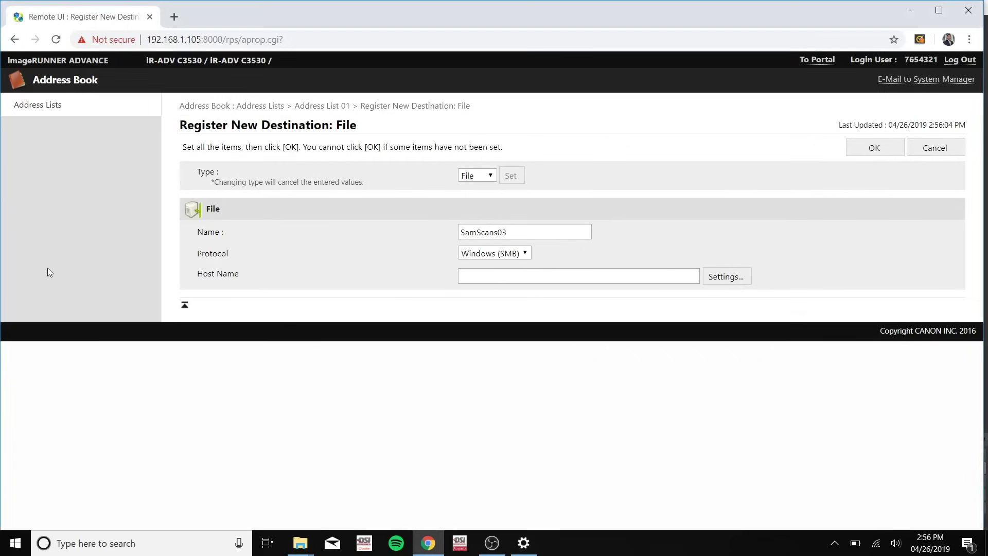
click(545, 273)
key(ctrl+v)
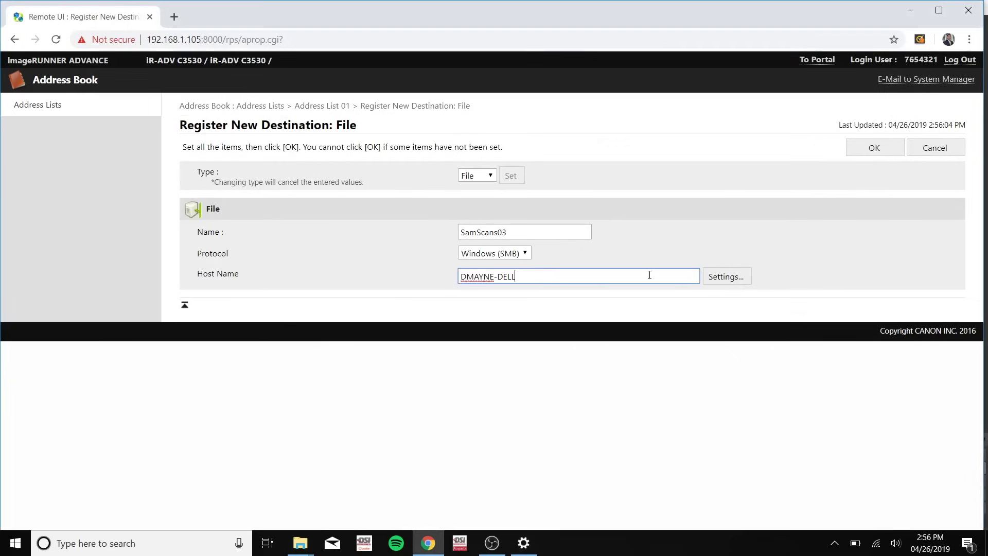
Set the destination's folder path to SamScans03 in Folder Path Settings
click(732, 278)
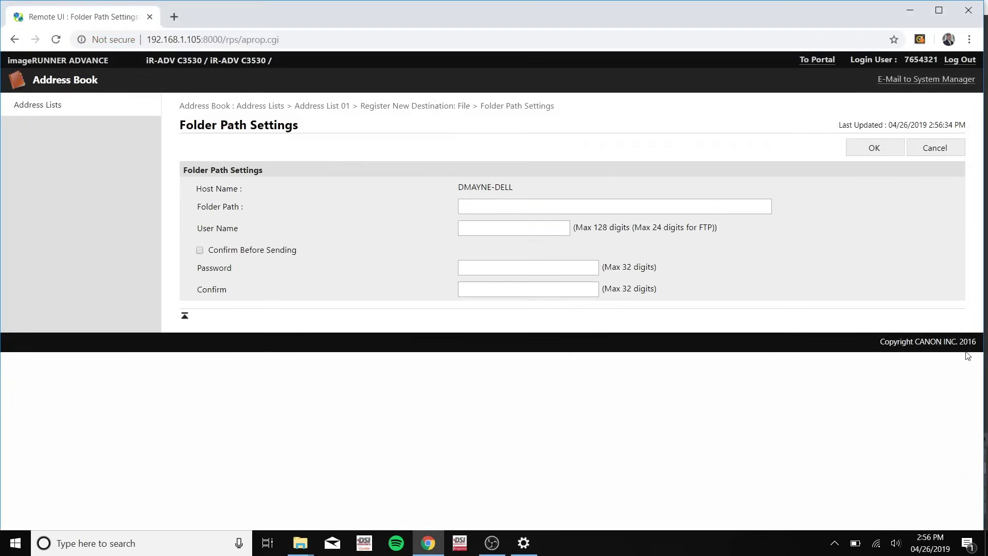
click(474, 200)
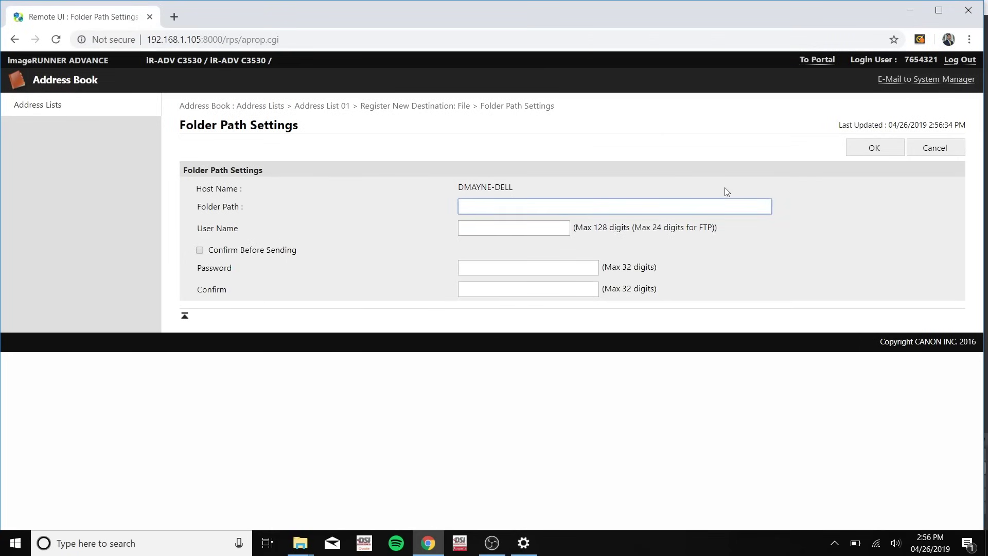
text(SamScans03)
key(Tab)
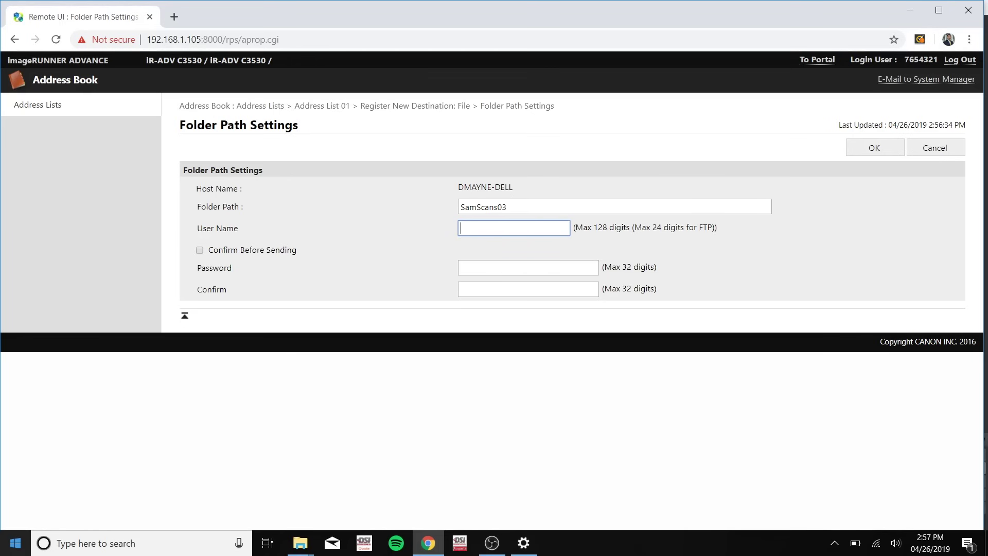
From the Start menu account icon, open Accounts › Your info to see the signed-in domain user name
click(16, 542)
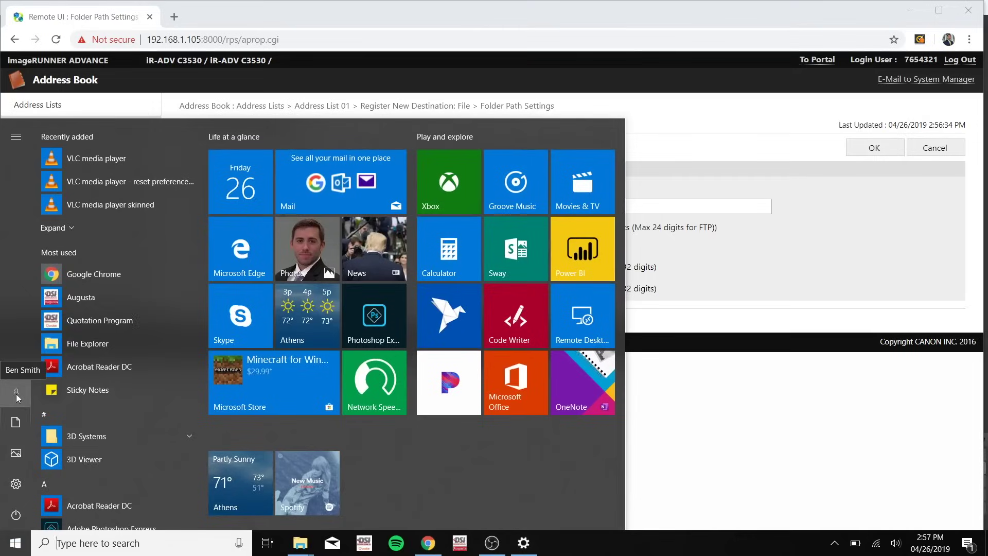
click(16, 394)
click(63, 290)
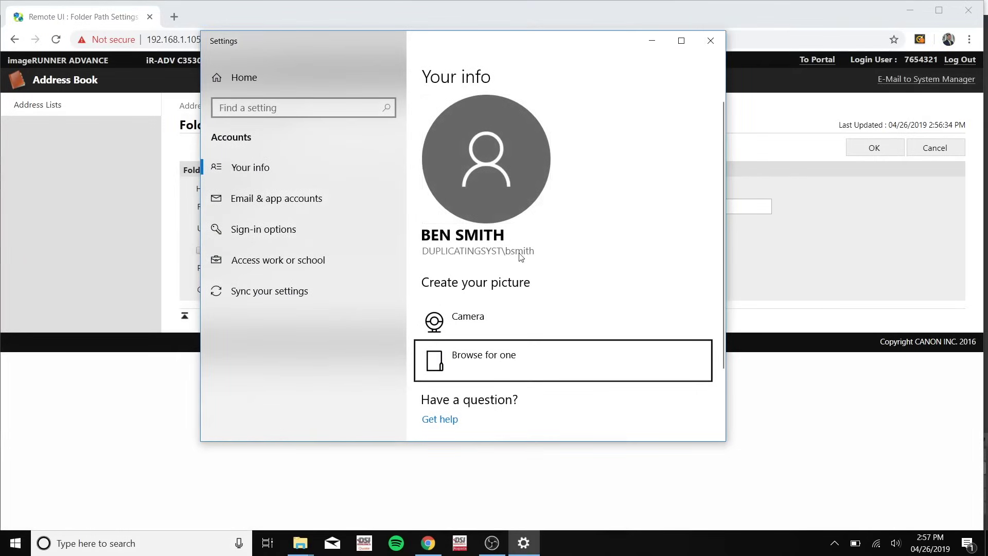
Enter the account's user name and password for SamScans03, decline saving the password, and save it
click(854, 259)
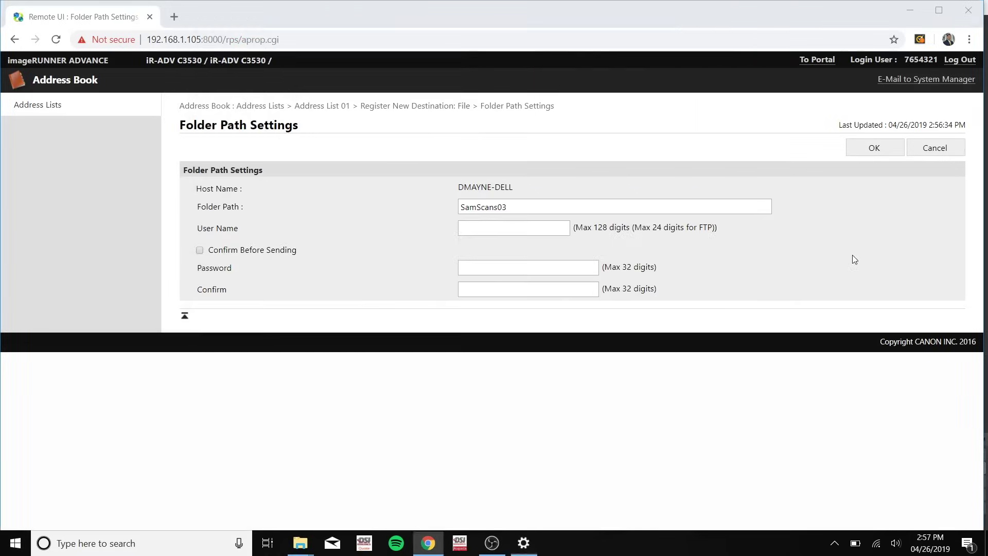
click(485, 227)
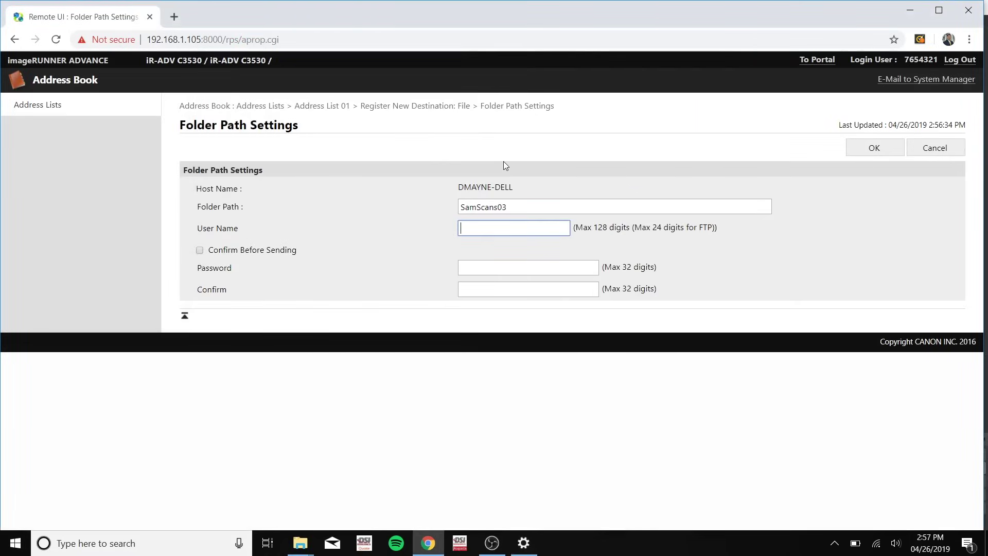
text(bsmith)
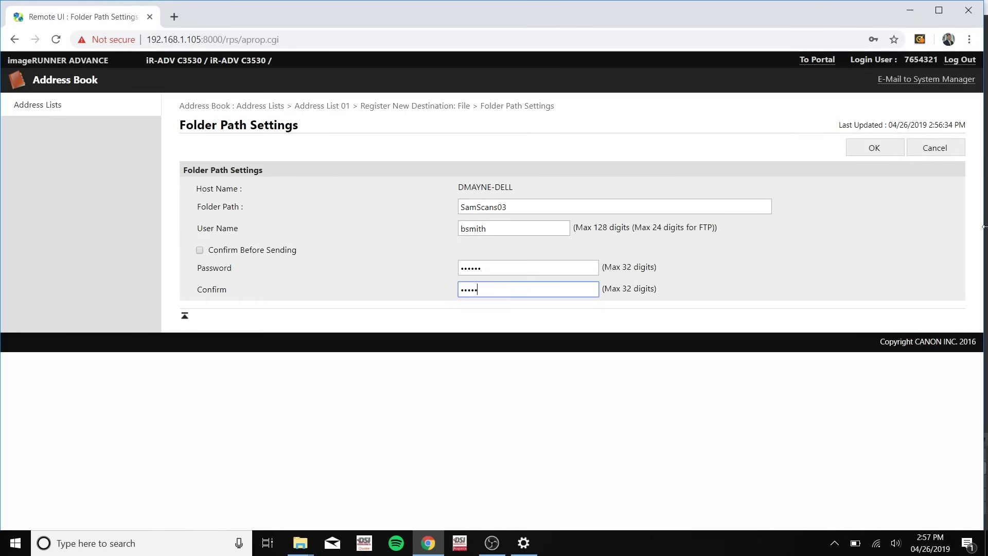
click(896, 150)
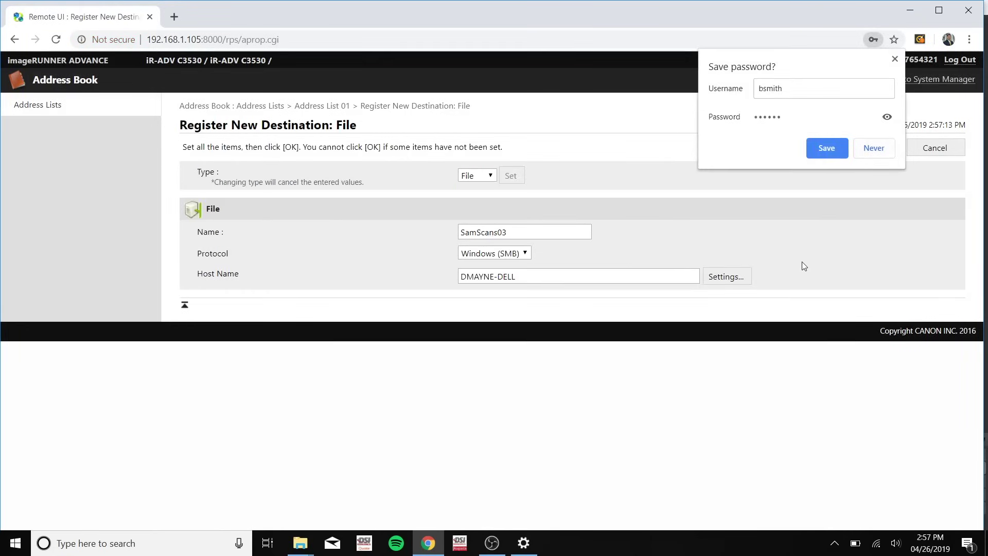
click(802, 261)
click(870, 150)
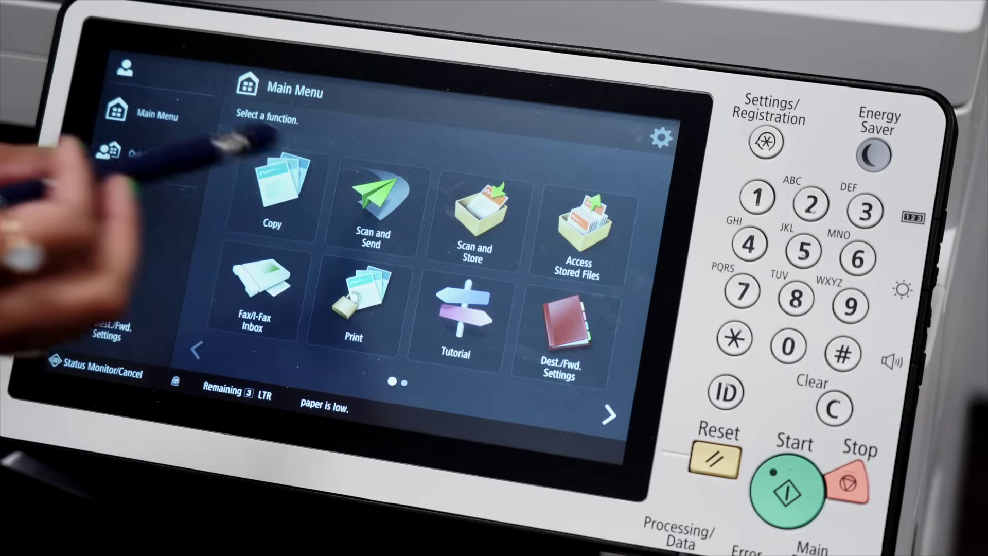
Scan to SamScans03 from the Address Book, then select the resulting 20190426150635.pdf
click(378, 216)
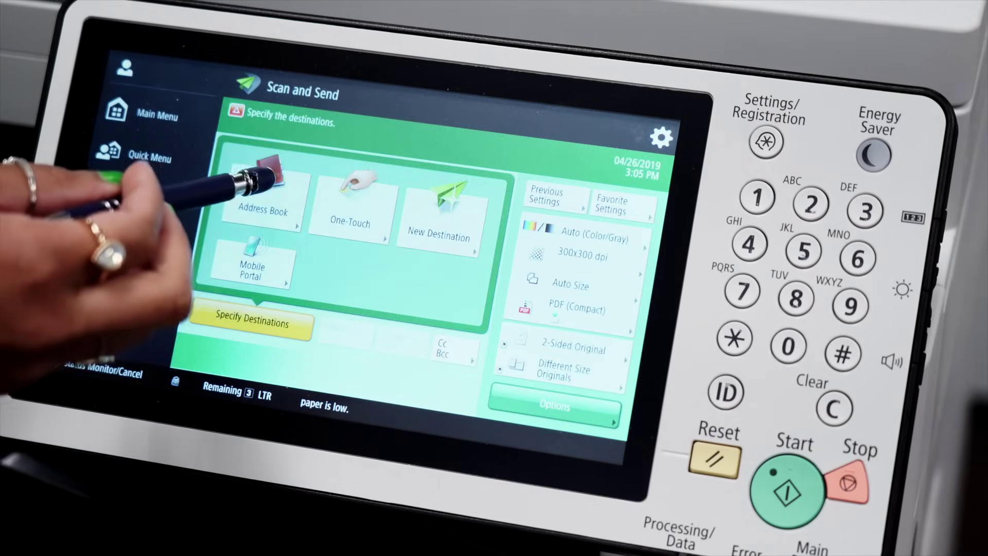
click(255, 188)
click(260, 186)
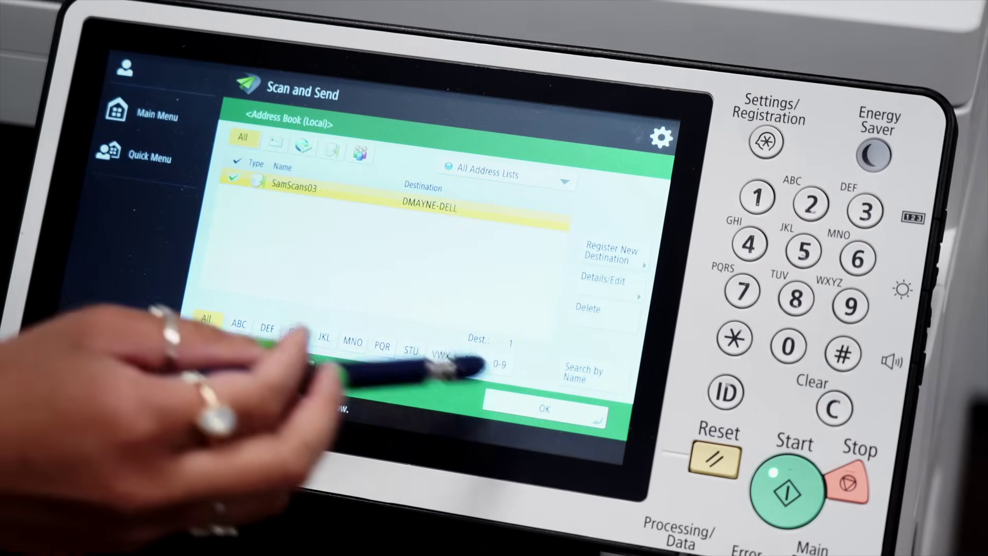
click(543, 406)
click(787, 491)
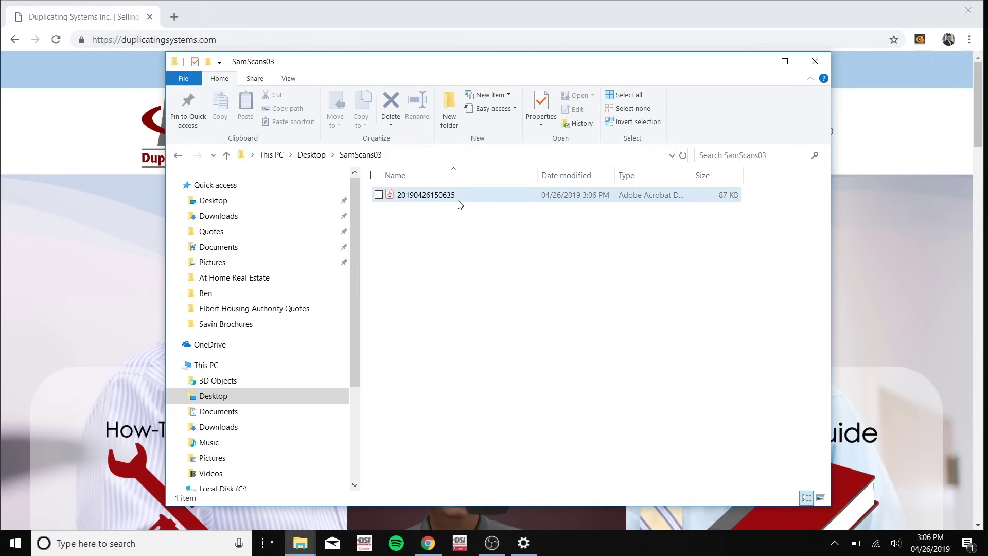
click(461, 200)
Open 20190426150635.pdf and scroll through the scanned Savin New IM Series brochure
double_click(461, 200)
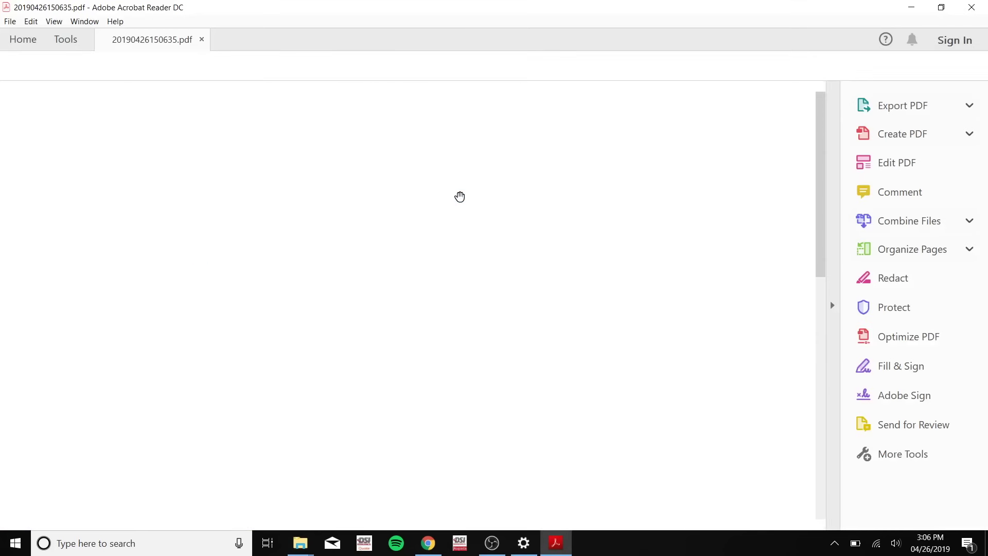
scroll(574, 270, down, 5)
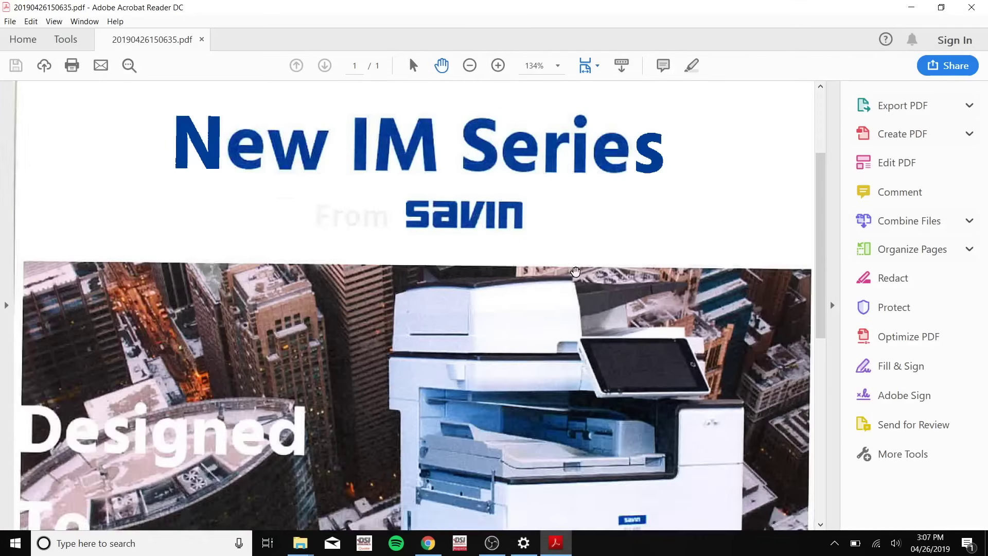
scroll(580, 271, down, 4)
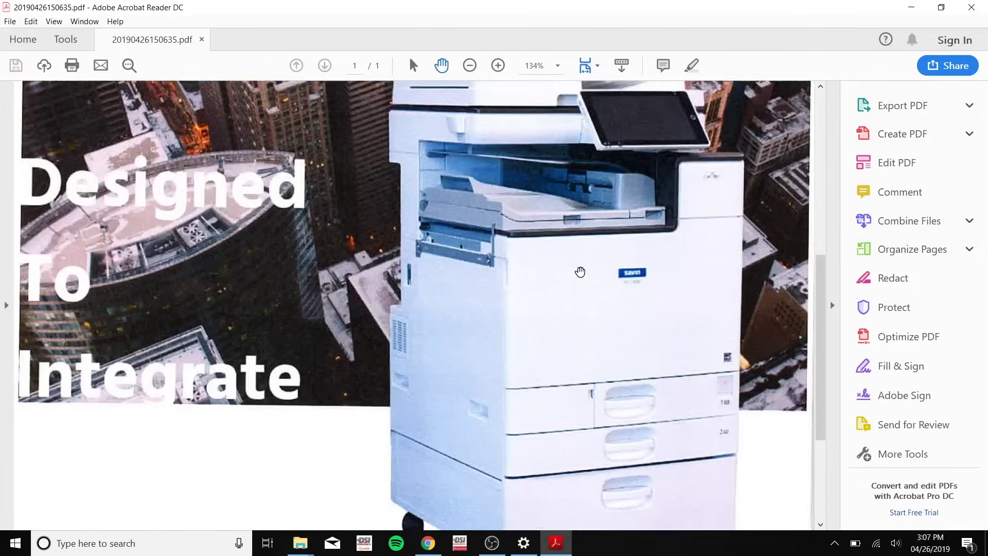